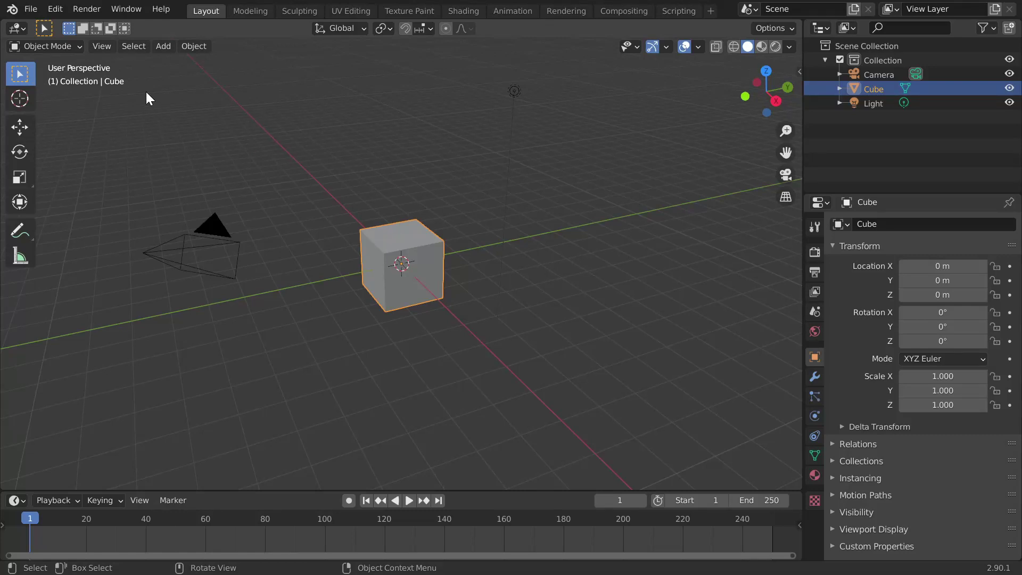
Look at the File menu and the cube's right-click context menu
click(34, 11)
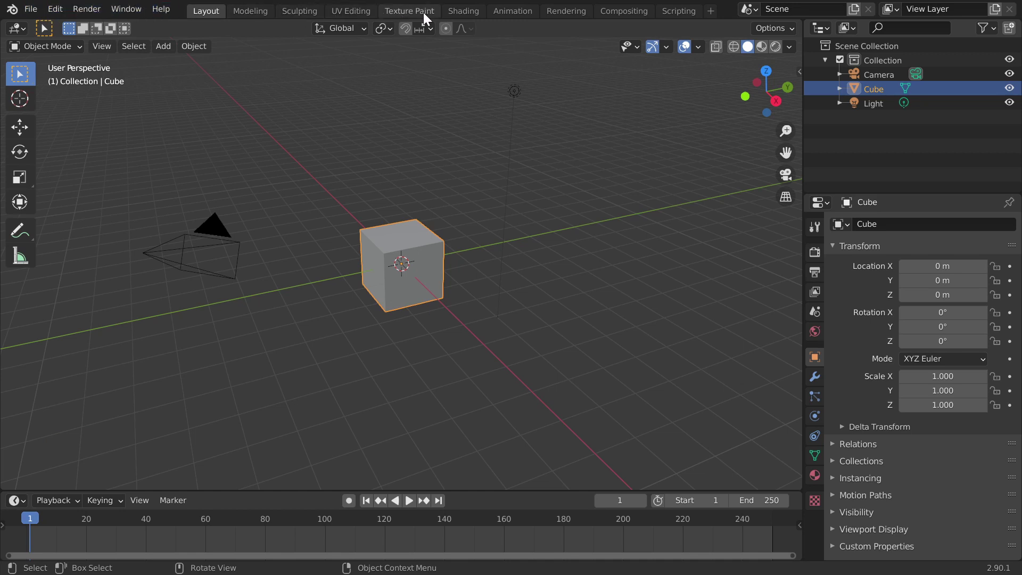
right_click(419, 250)
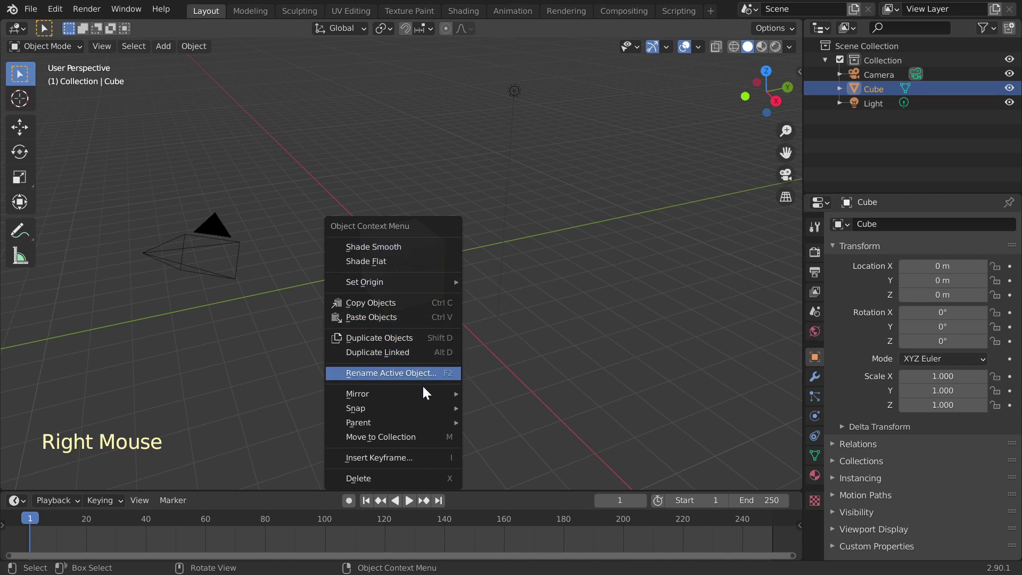
mouse_move(423, 399)
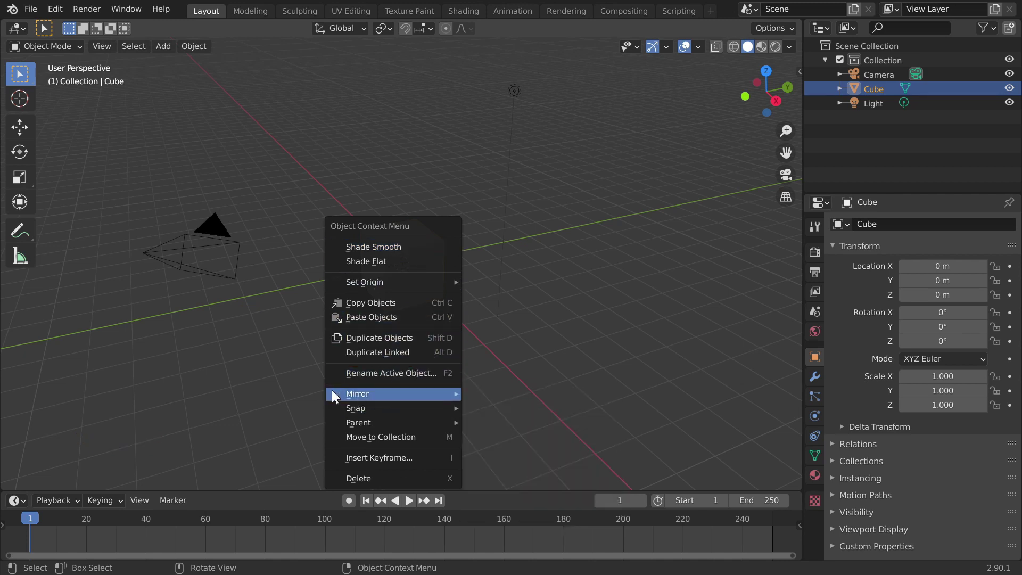
Open Preferences from the Edit menu, then close the Preferences window
click(49, 7)
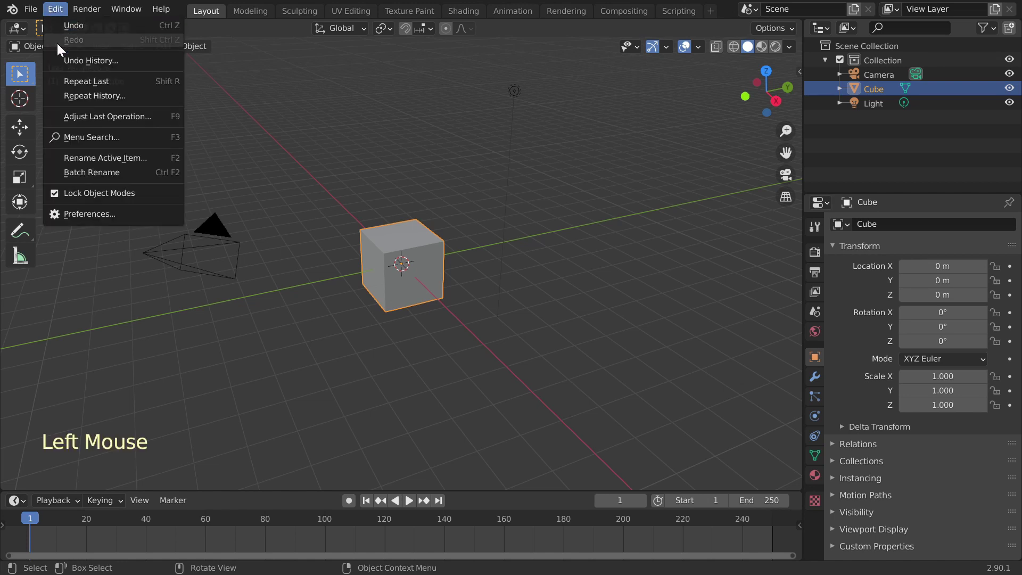
click(77, 214)
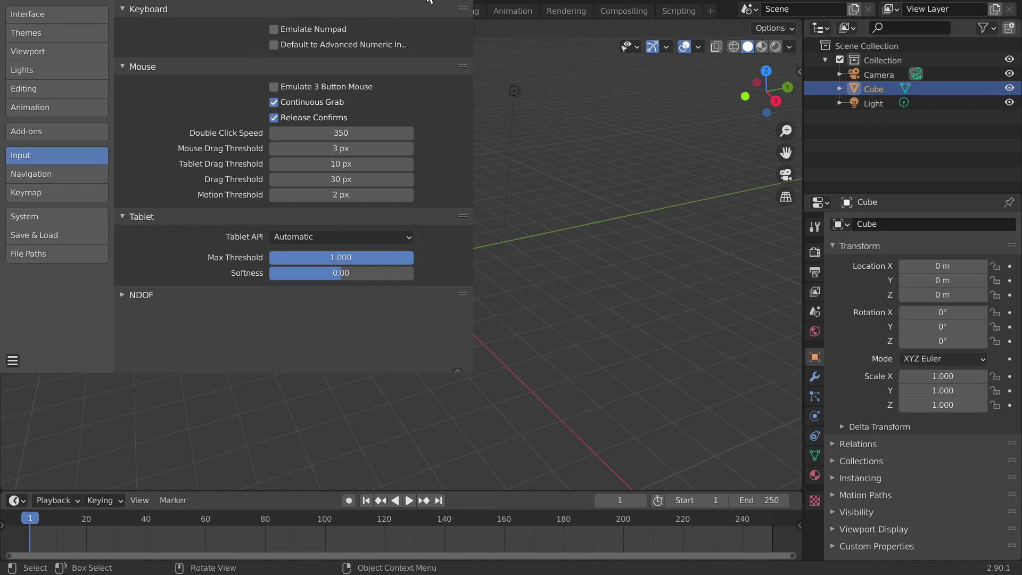
click(459, 1)
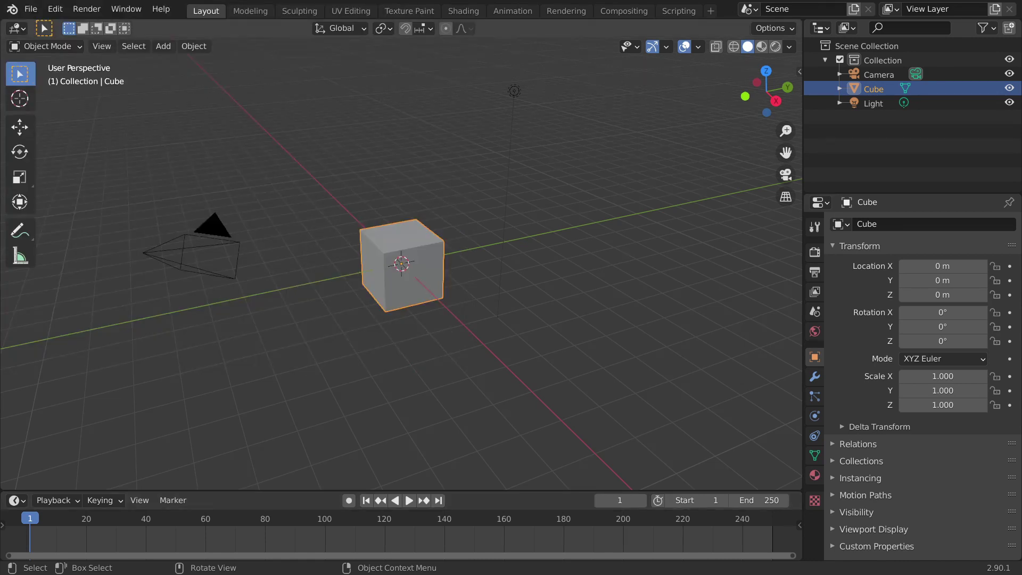
Browse the File and Help menus, then toggle the tools panel (T) and sidebar (N)
click(30, 9)
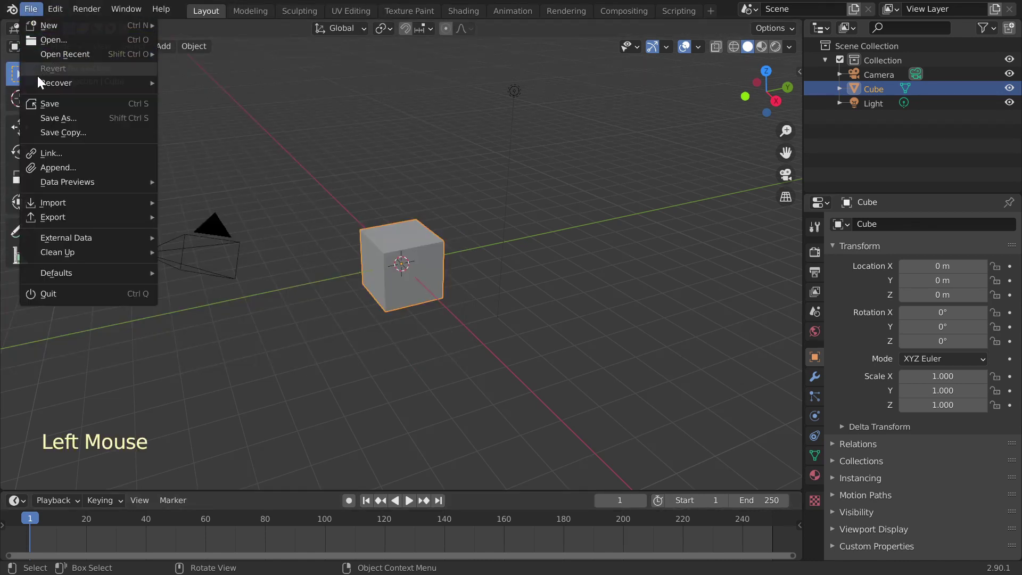
mouse_move(82, 276)
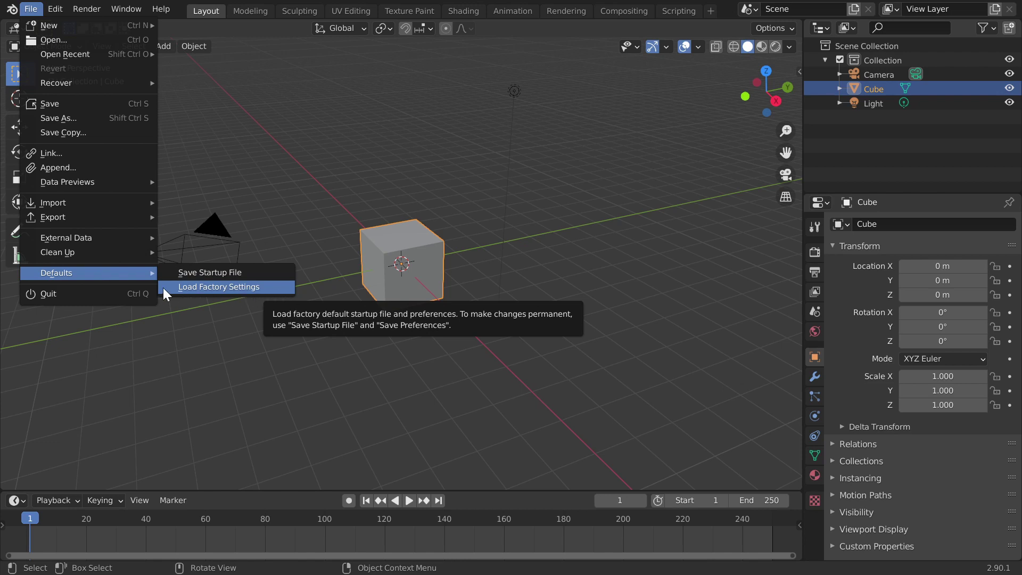
mouse_move(90, 27)
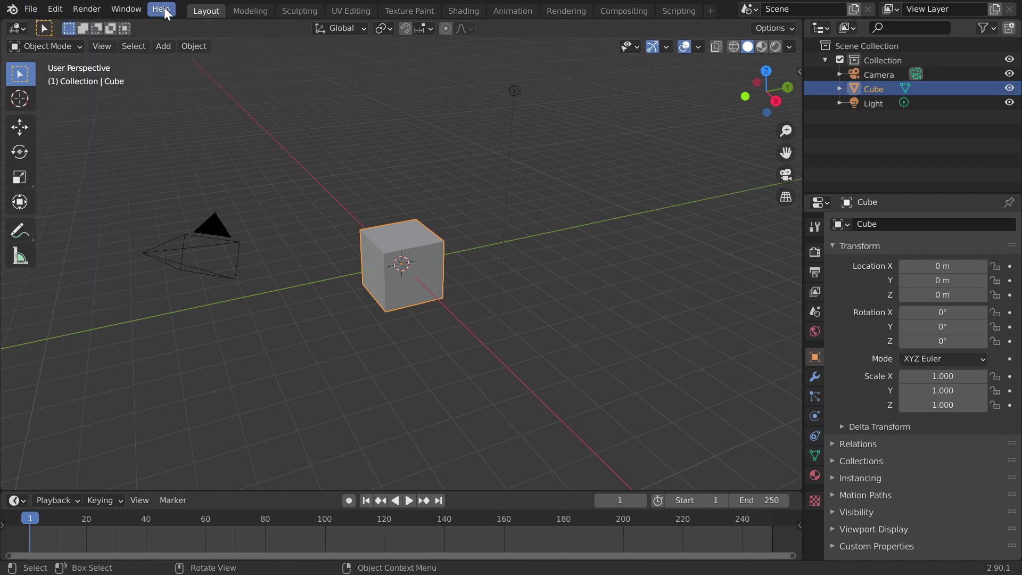
click(164, 8)
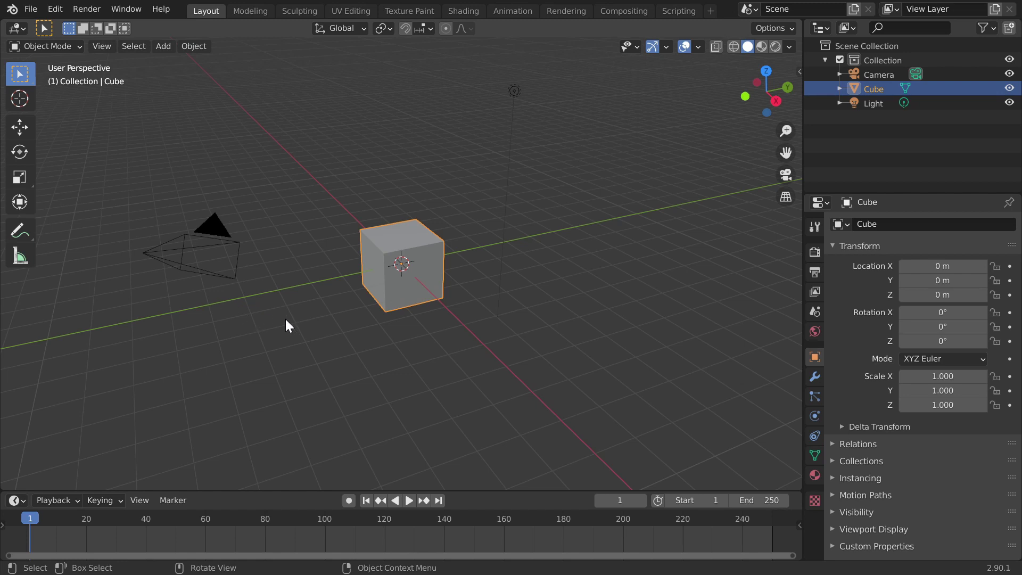
key(t)
key(t)
key(n)
key(n)
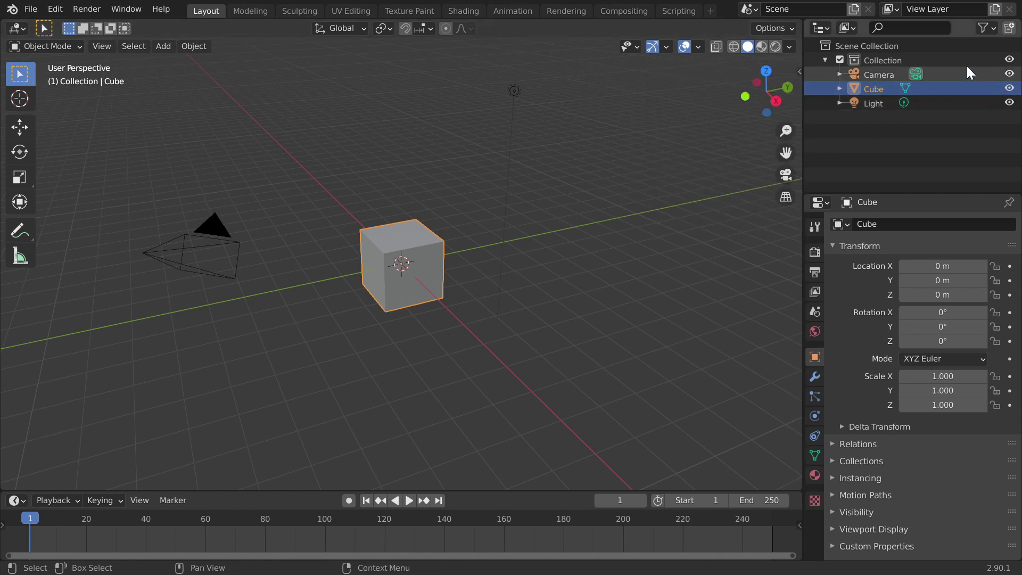
In the Outliner, select the Light then the Cube, and hide then unhide the Cube
click(860, 103)
click(857, 87)
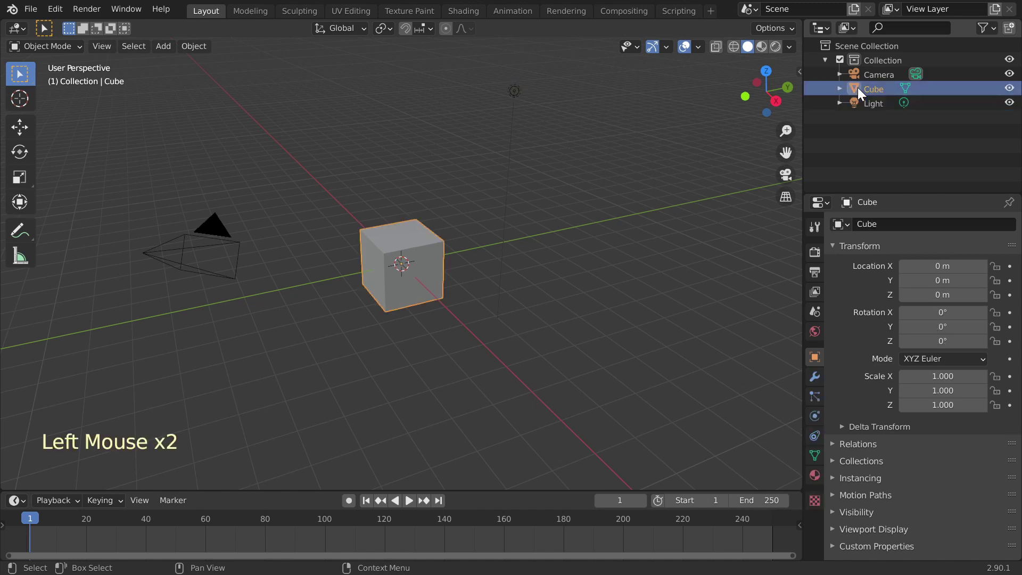
click(849, 29)
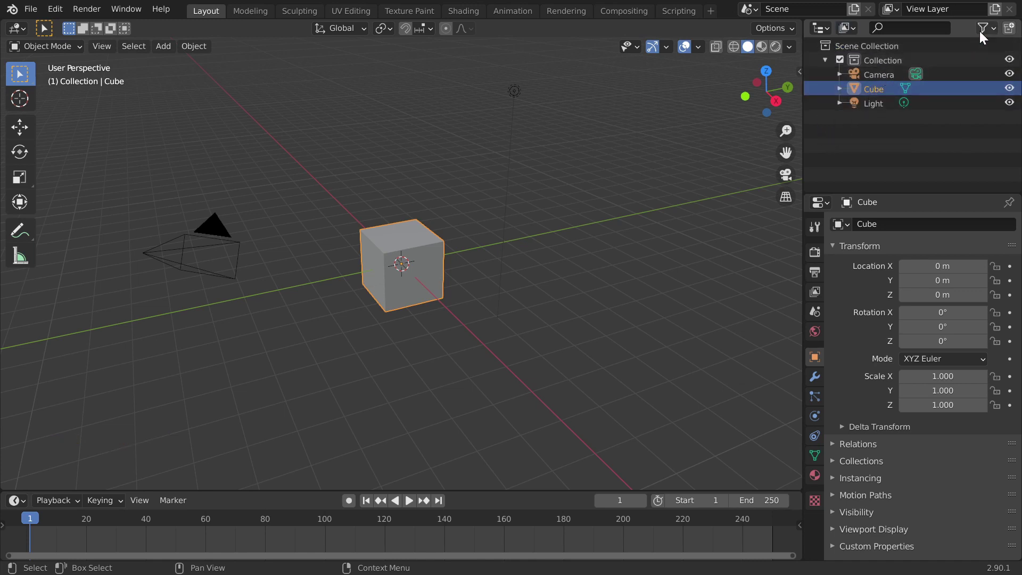
click(1010, 89)
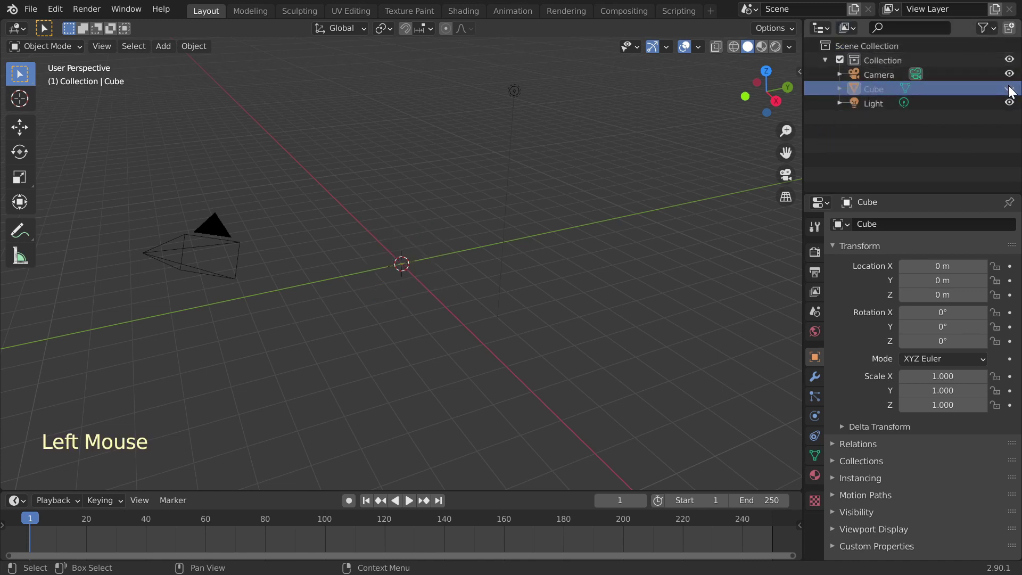
click(1010, 88)
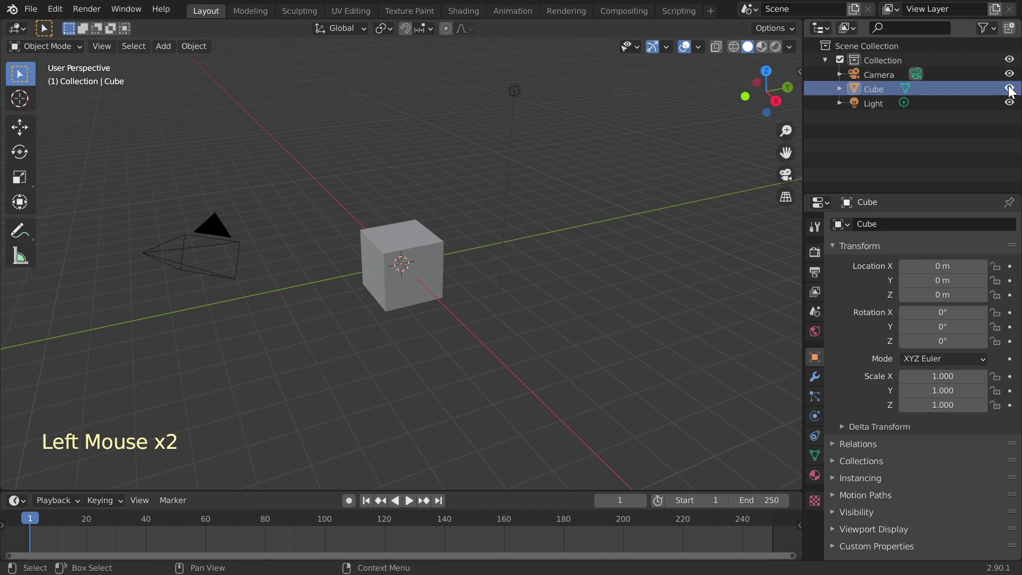
Turn on the per-object render visibility toggles in the Outliner filter options
click(990, 30)
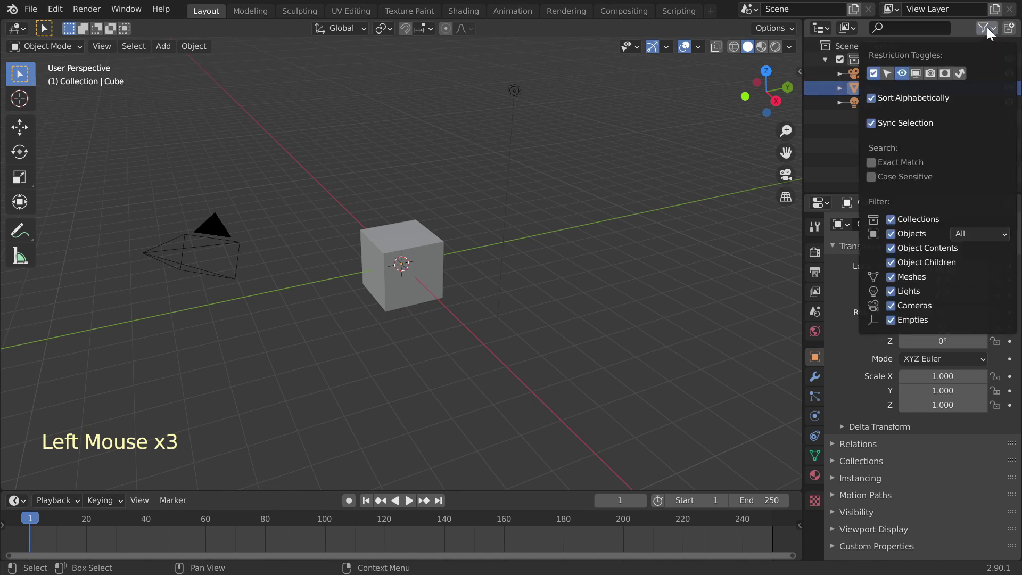
click(930, 72)
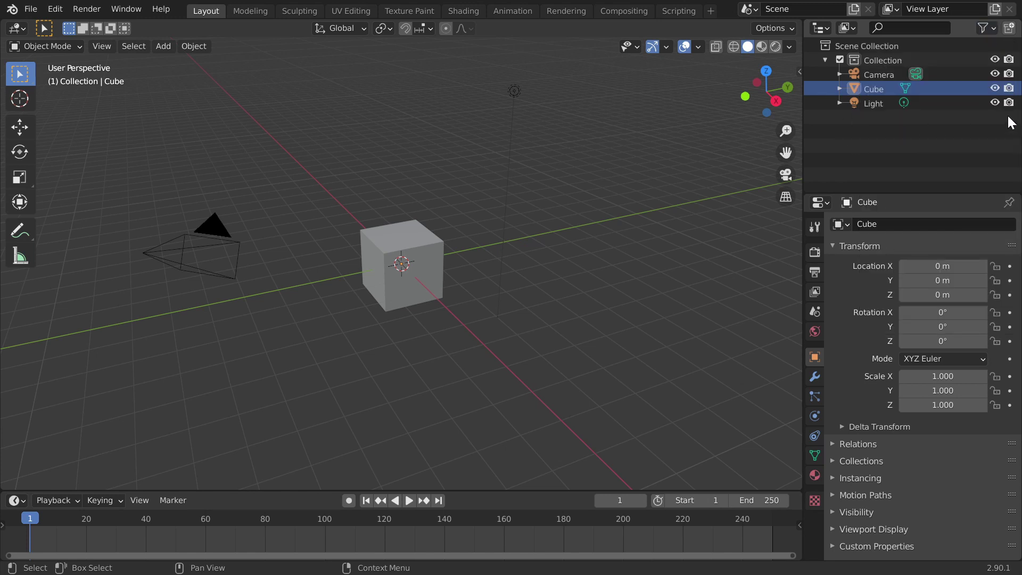
click(987, 29)
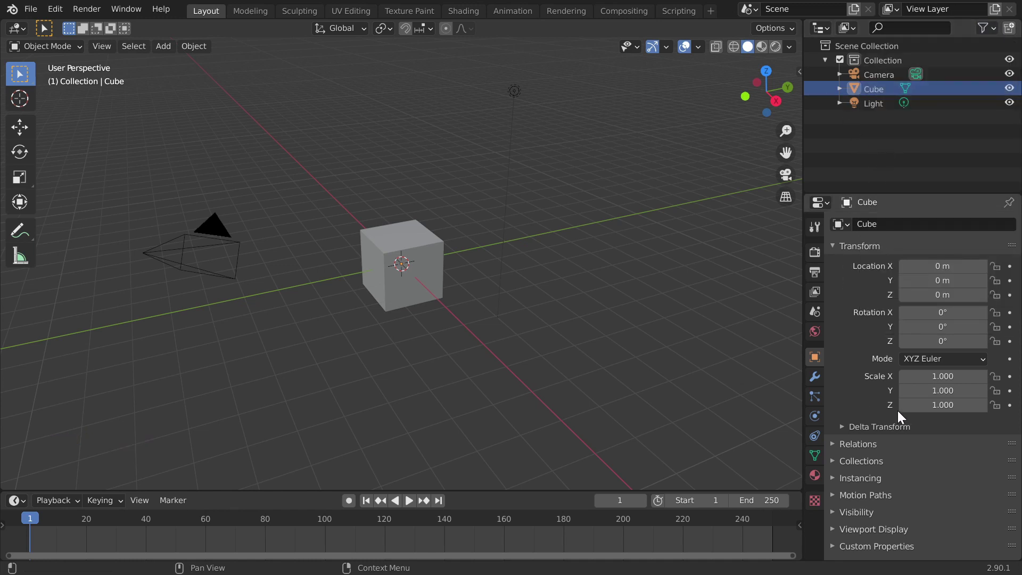
Show the Cube's Object Data properties, then select the cube, the camera and the cube again
click(813, 455)
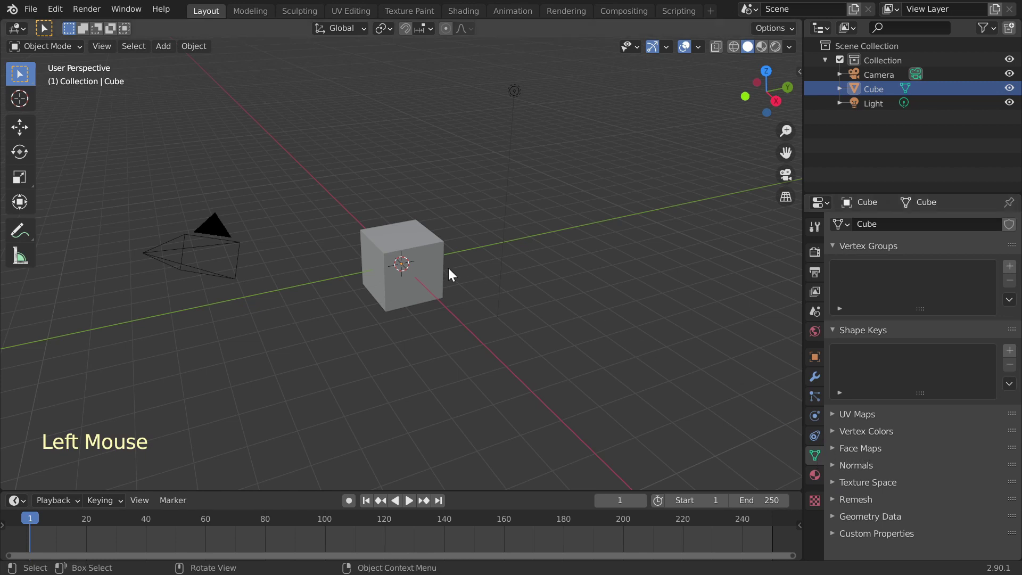
click(431, 267)
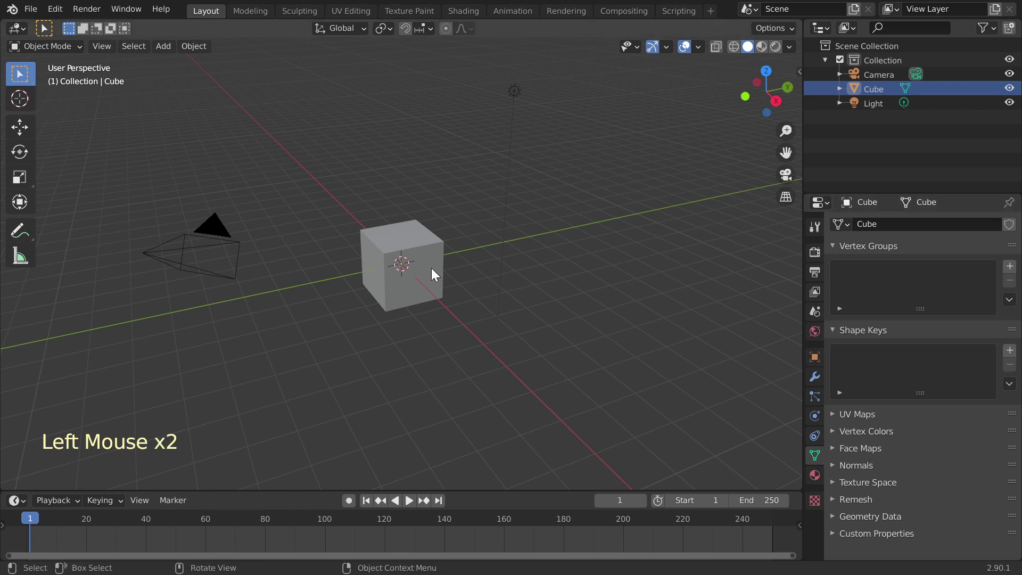
click(215, 233)
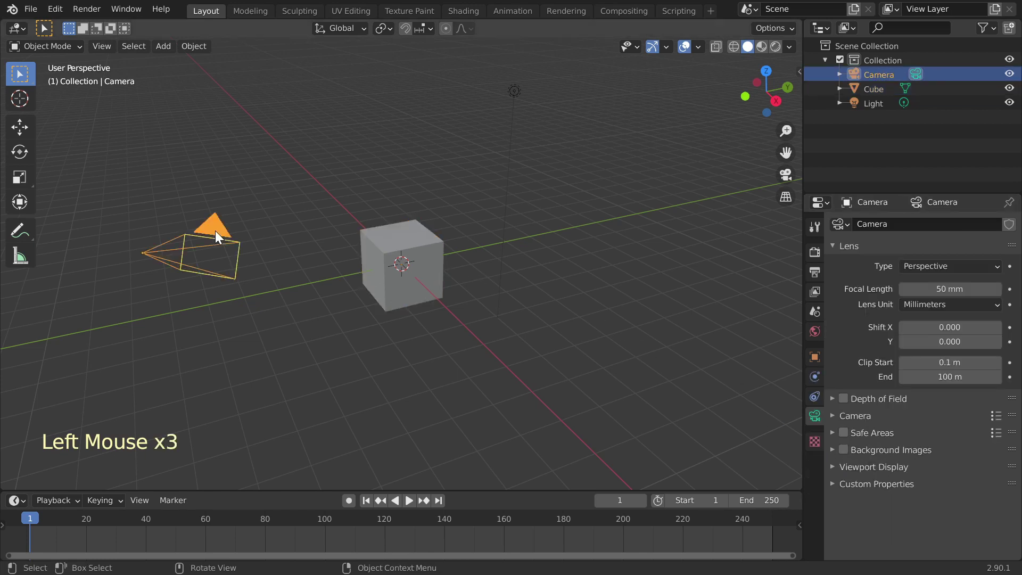
click(409, 240)
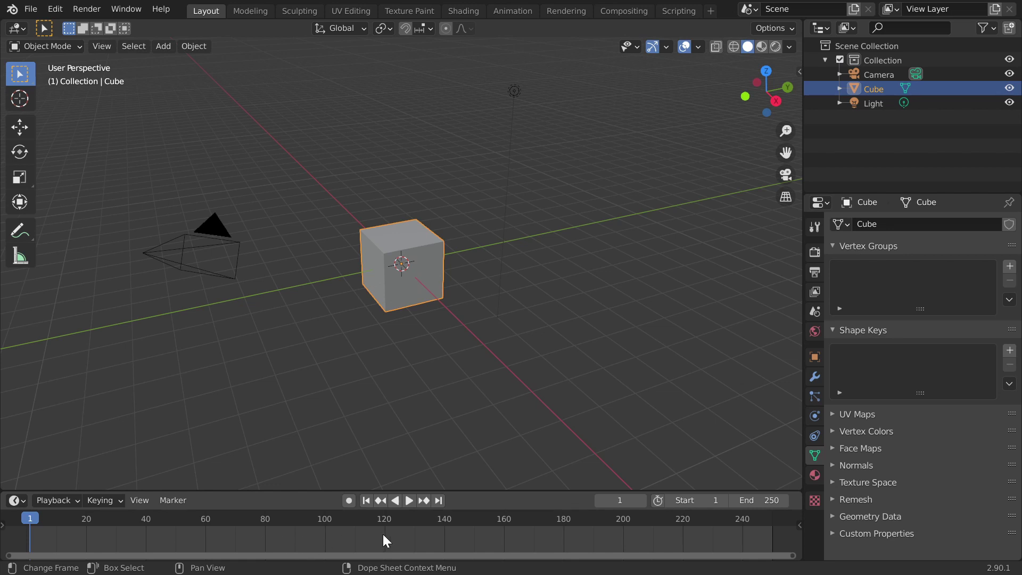
Enable Scene Statistics, box-select camera and cube, Shift-add the light, ending with the cube active
right_click(545, 566)
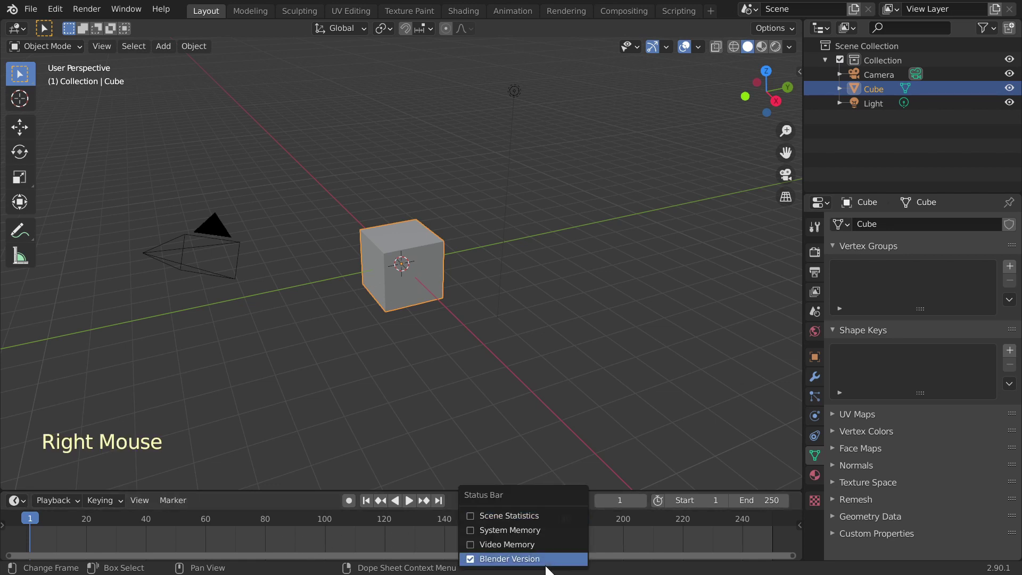
click(519, 516)
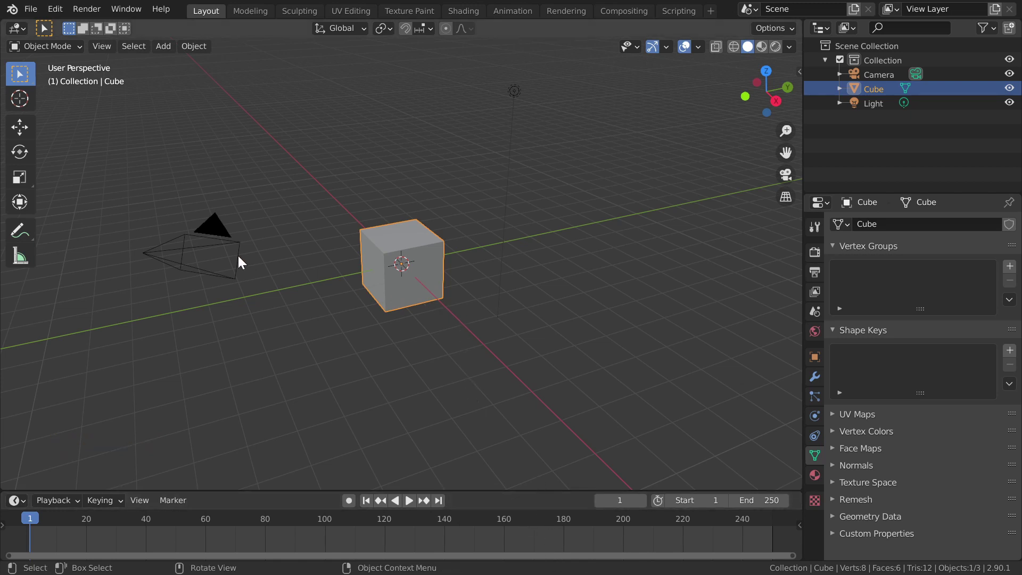
click(218, 226)
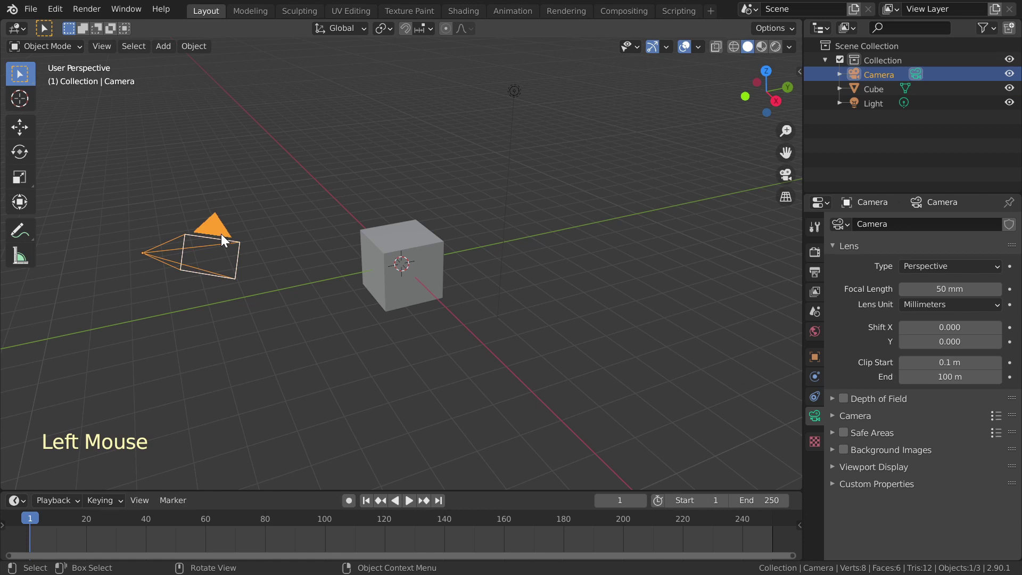
drag(155, 150, 487, 369)
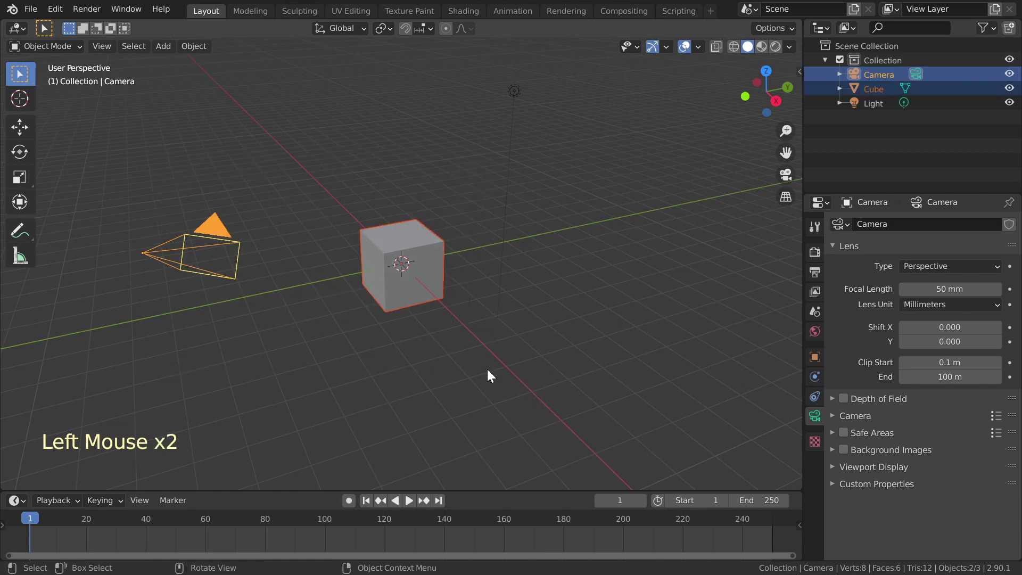
shift+click(517, 91)
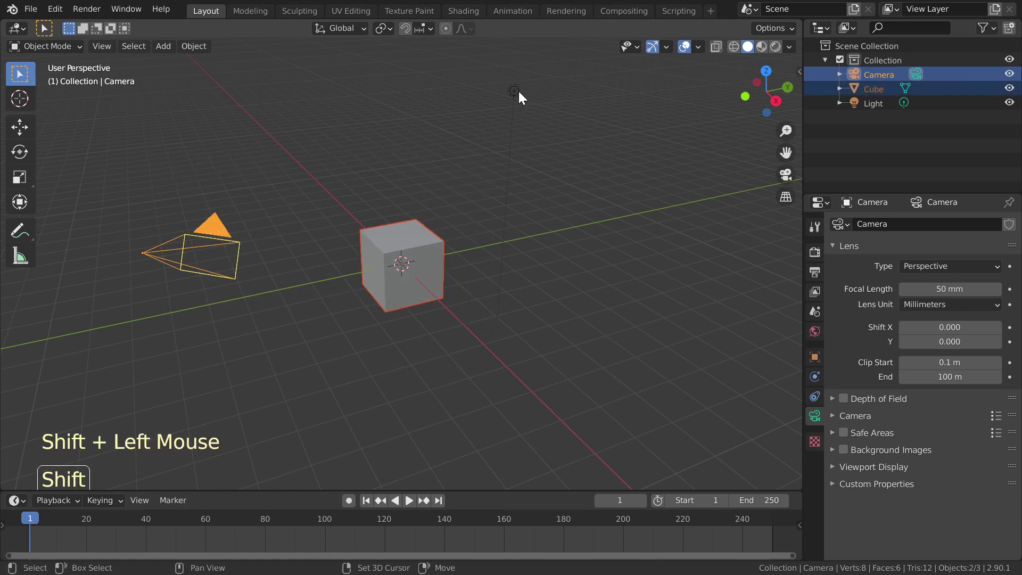
shift+click(421, 232)
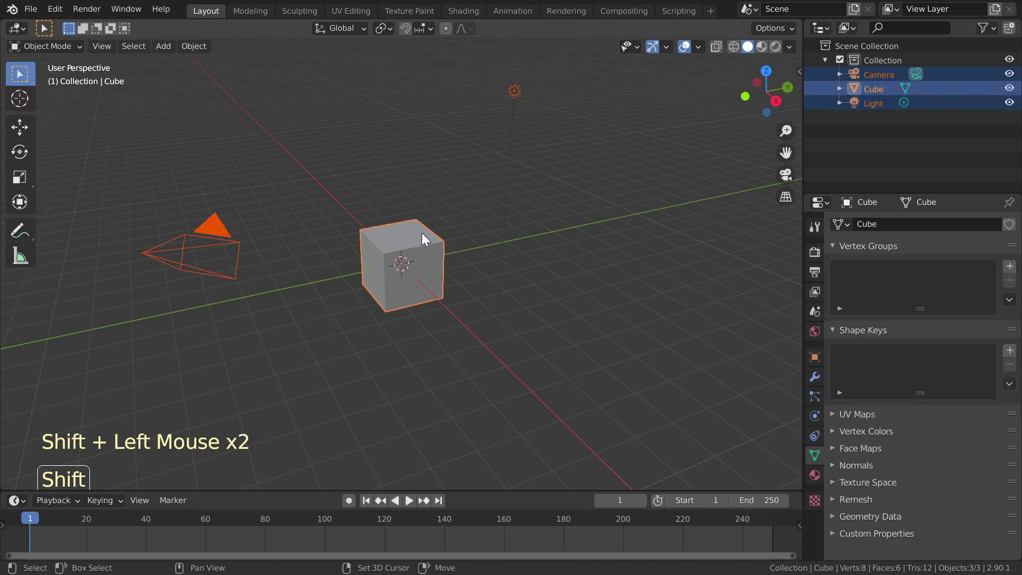
shift+click(216, 222)
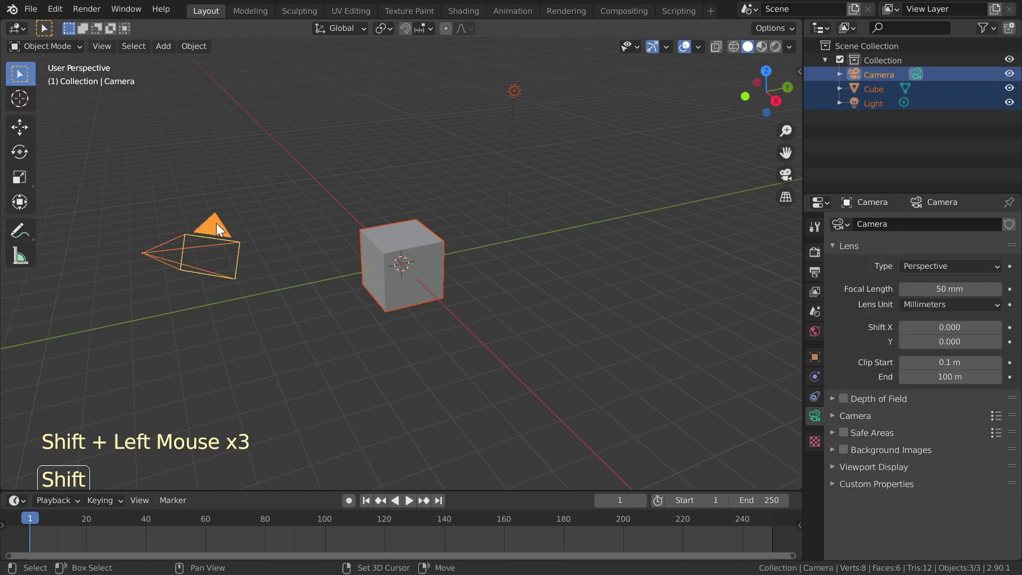
shift+click(396, 235)
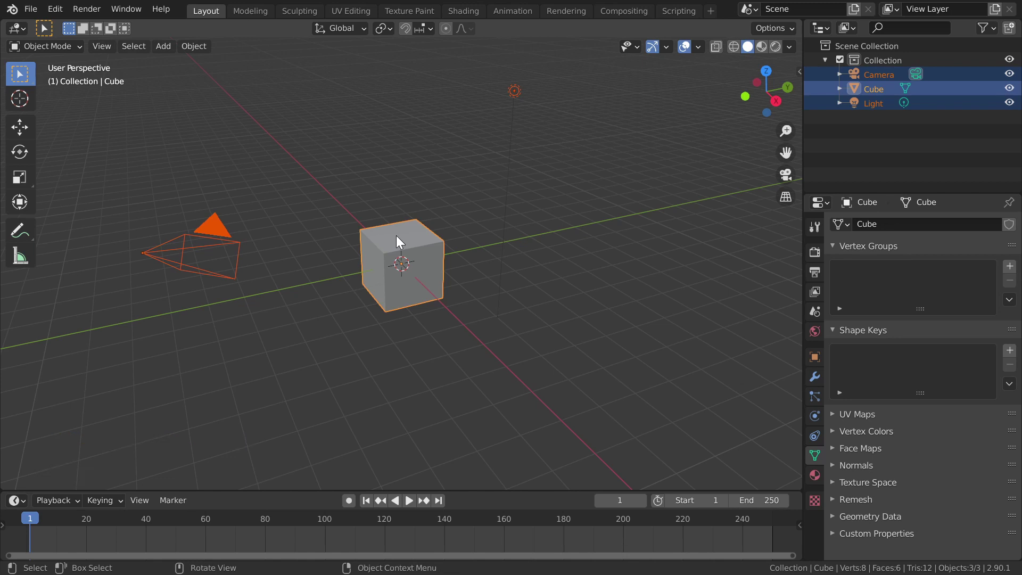
Clear the selection, select all objects with A, then deselect all with Alt+A
click(454, 162)
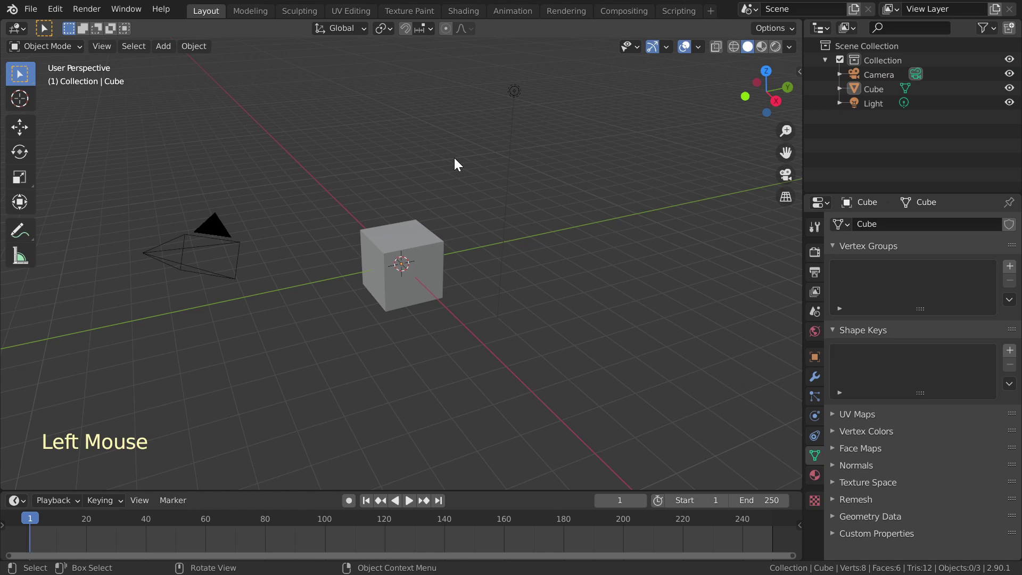
key(a)
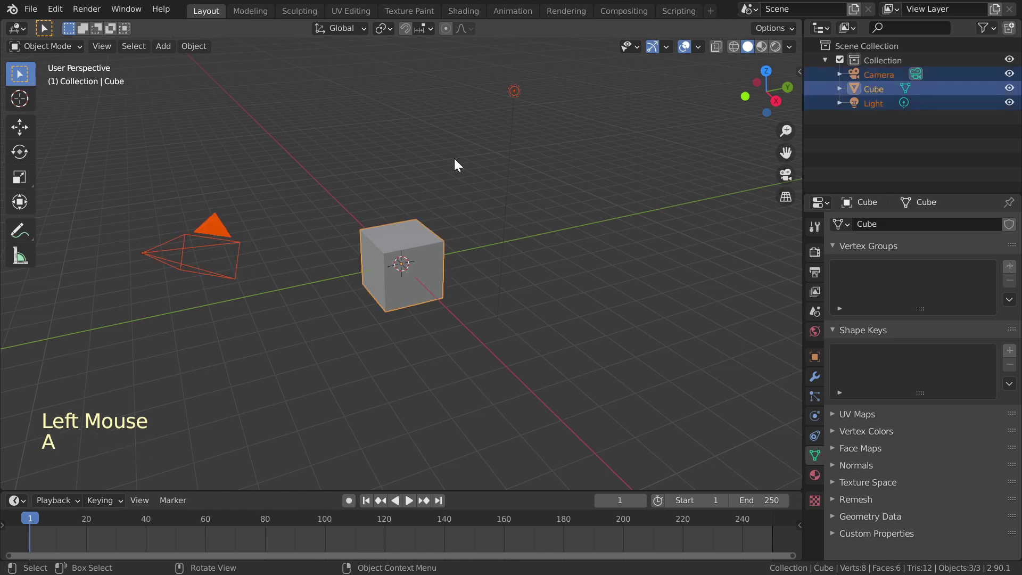
key(alt+a)
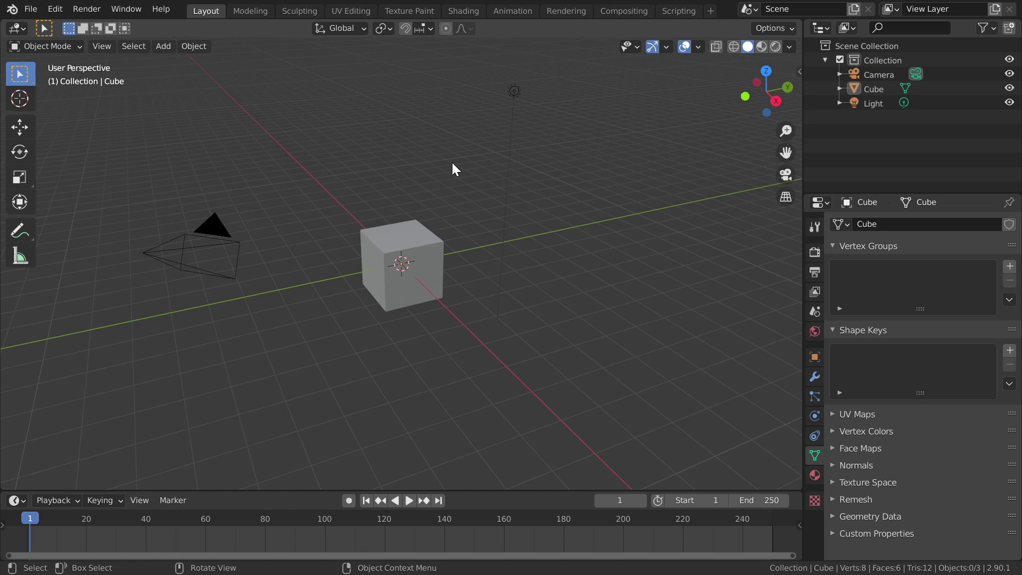
Grab the cube to about -2.37, -2.08, 2.67 m, then move it again constrained to Z, then Shift+Z
click(404, 231)
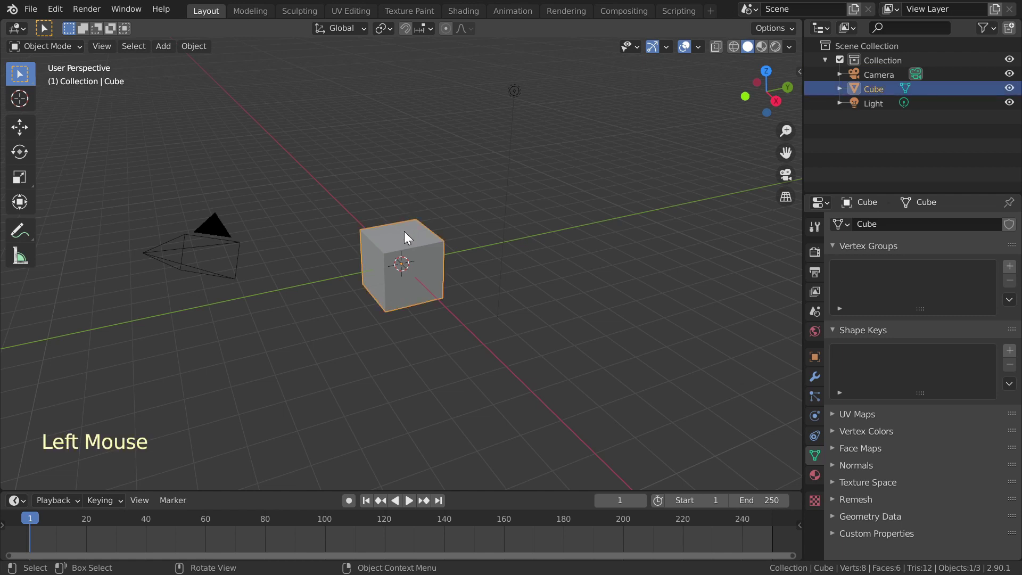
key(g)
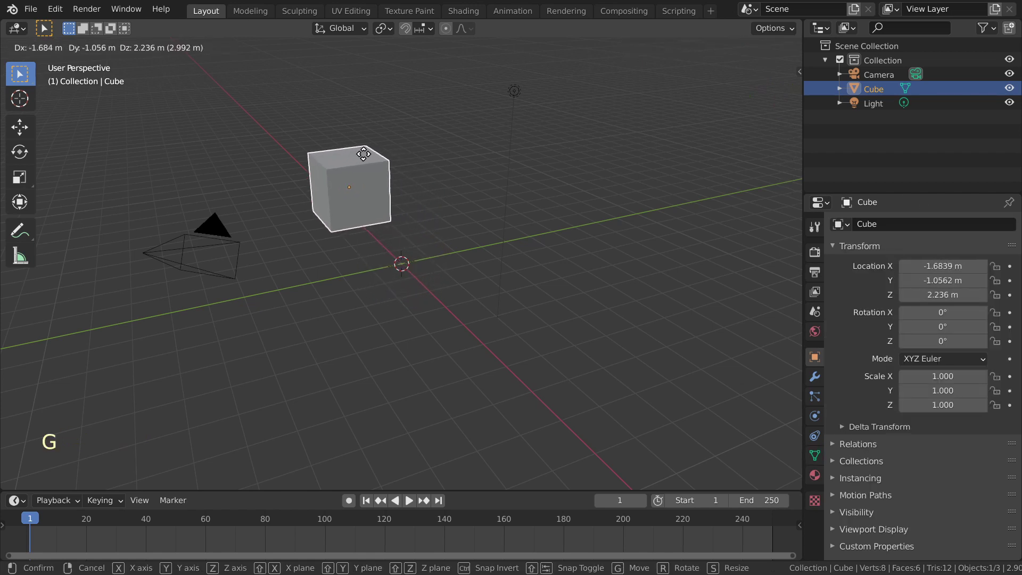
click(326, 140)
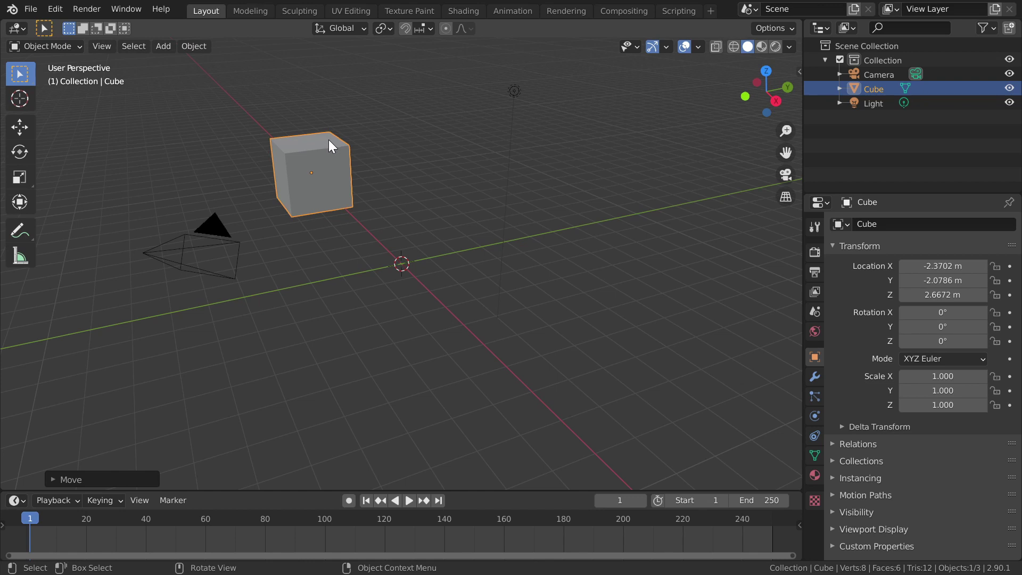
key(g)
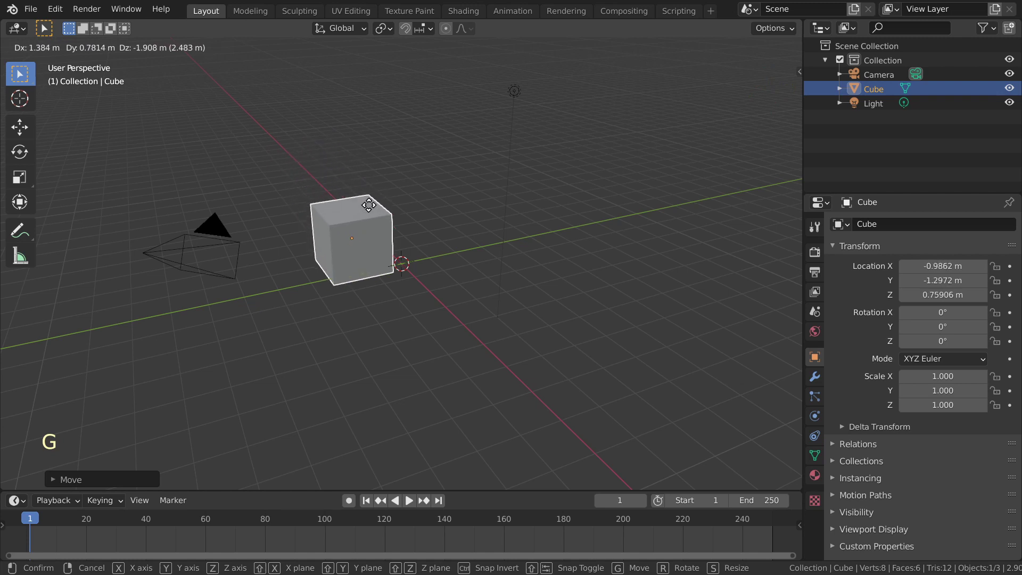
key(z)
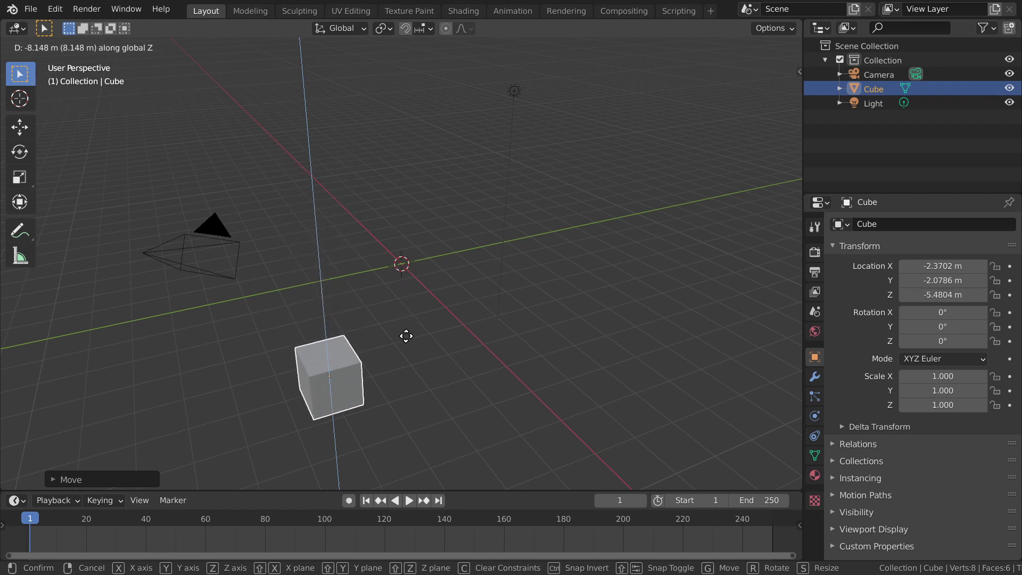
key(shift+z)
key(shift+z)
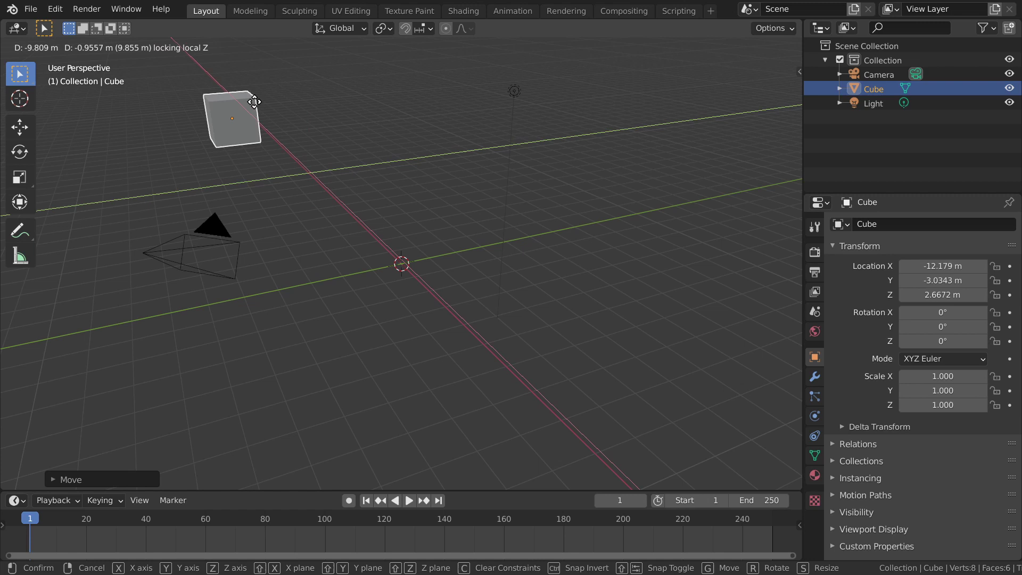
Confirm the move, rotate the cube, scale it to about 1.5, then undo back to the origin
click(372, 269)
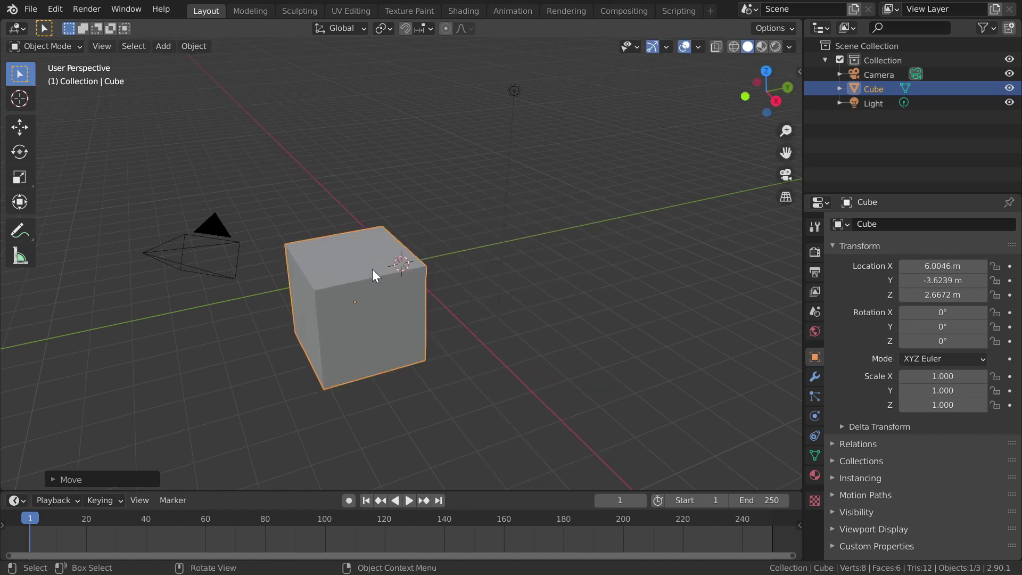
key(r)
key(r)
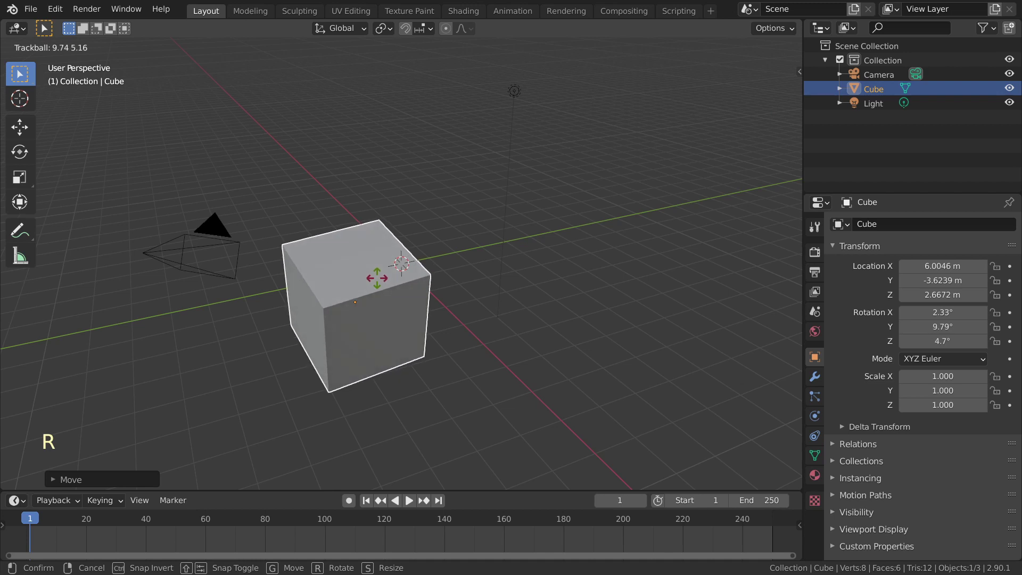
click(377, 277)
key(s)
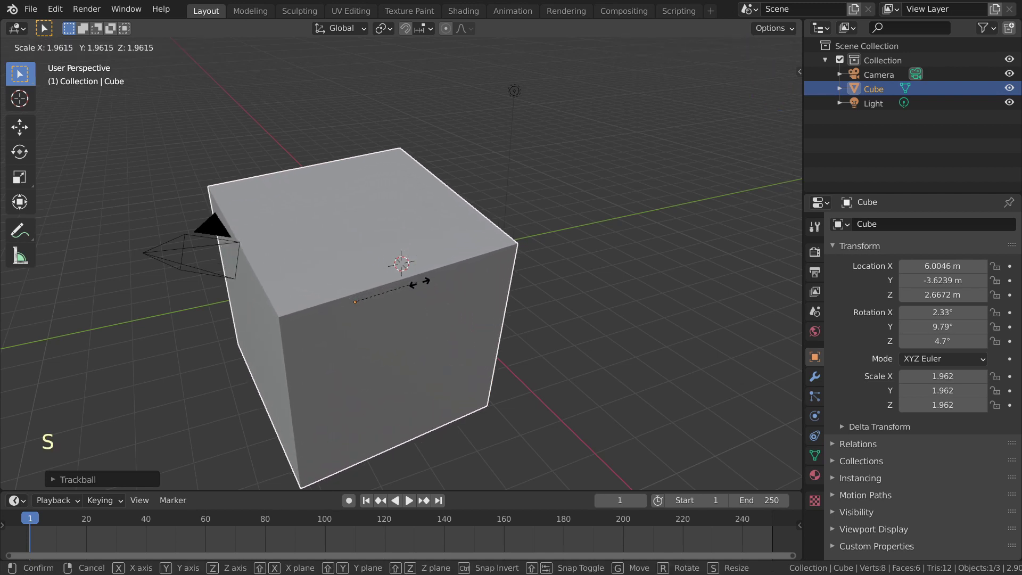
click(385, 262)
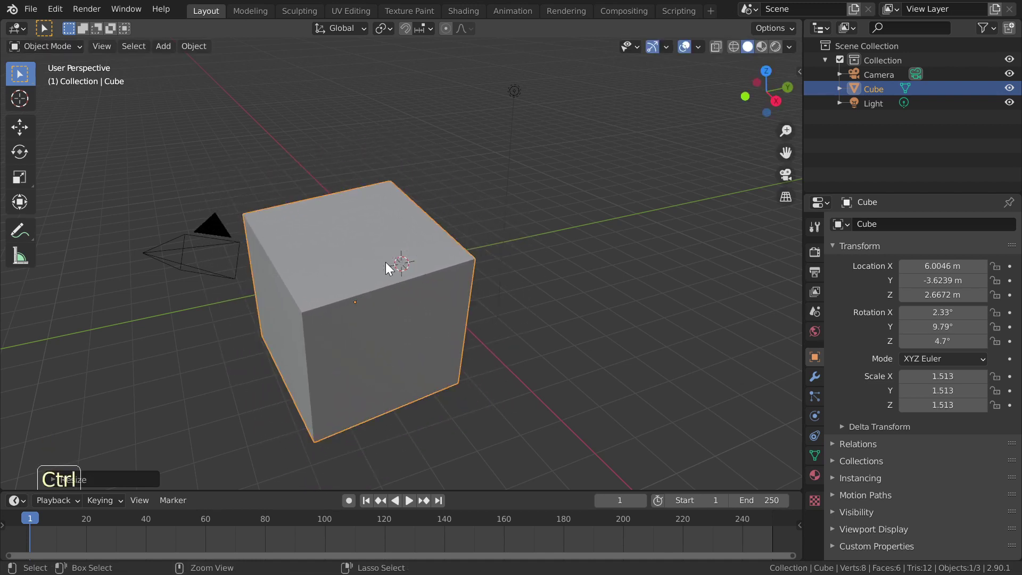
key(ctrl+z)
key(ctrl+z)
key(ctrl+z)
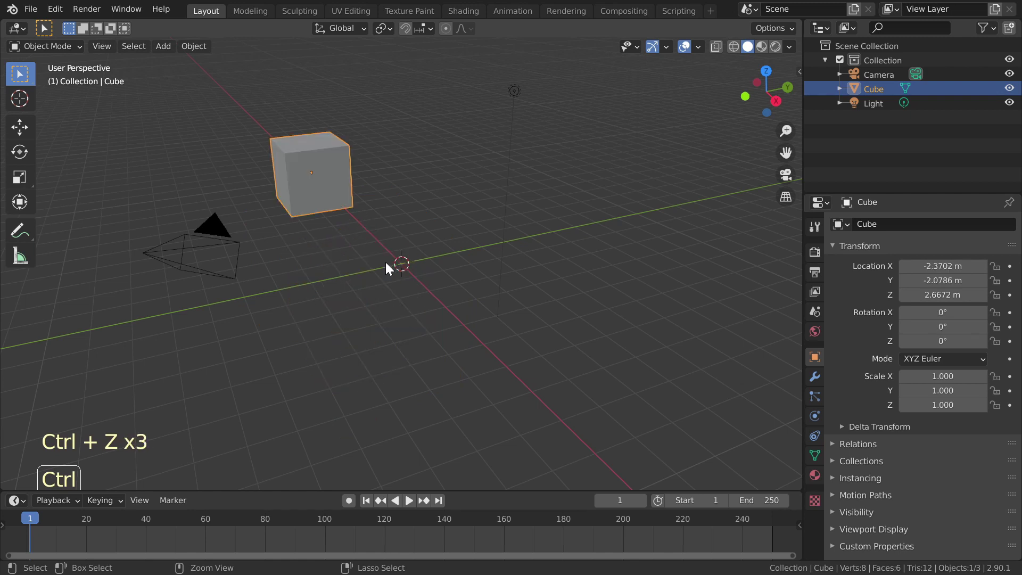
key(ctrl+z)
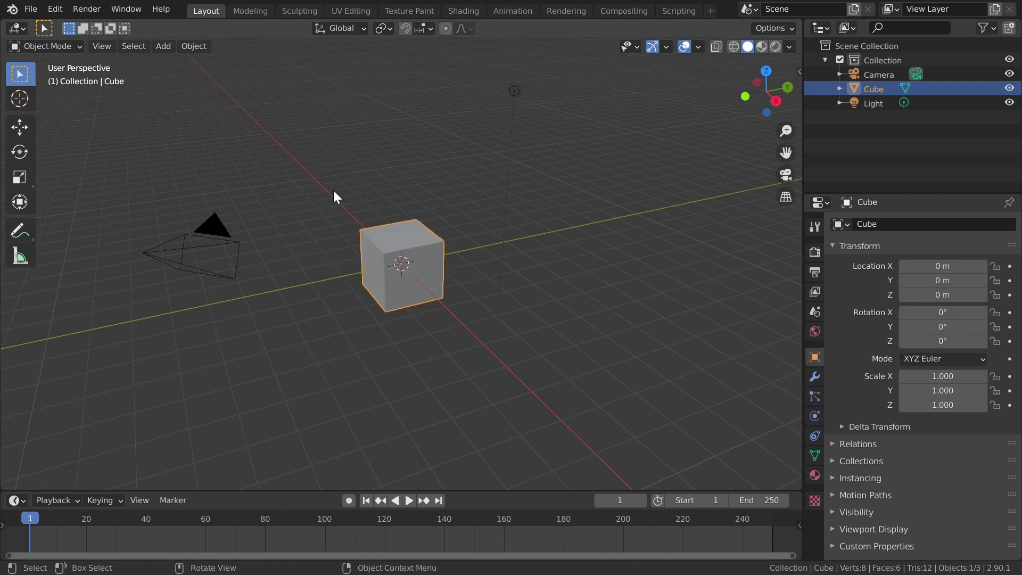
click(159, 48)
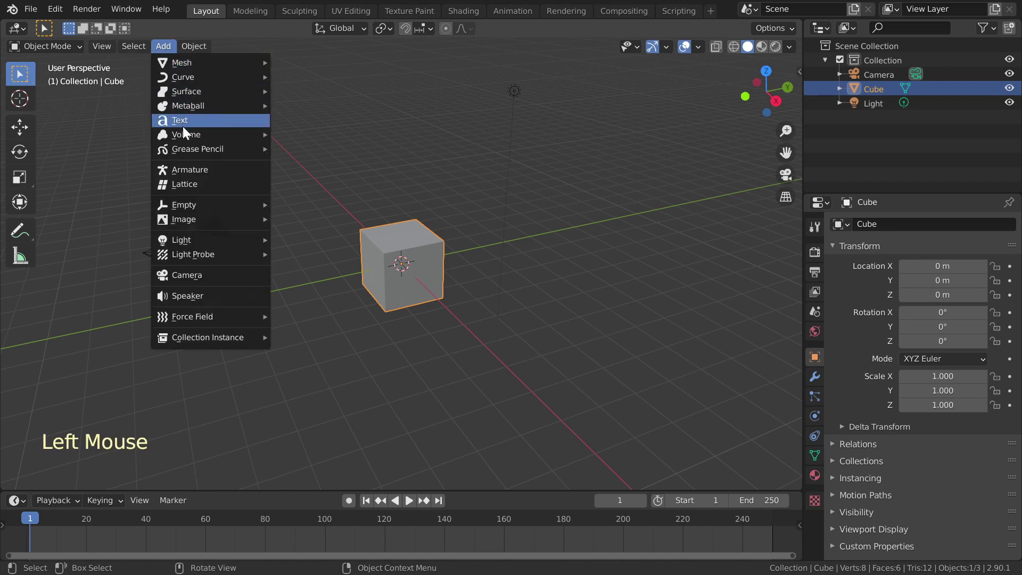
mouse_move(225, 62)
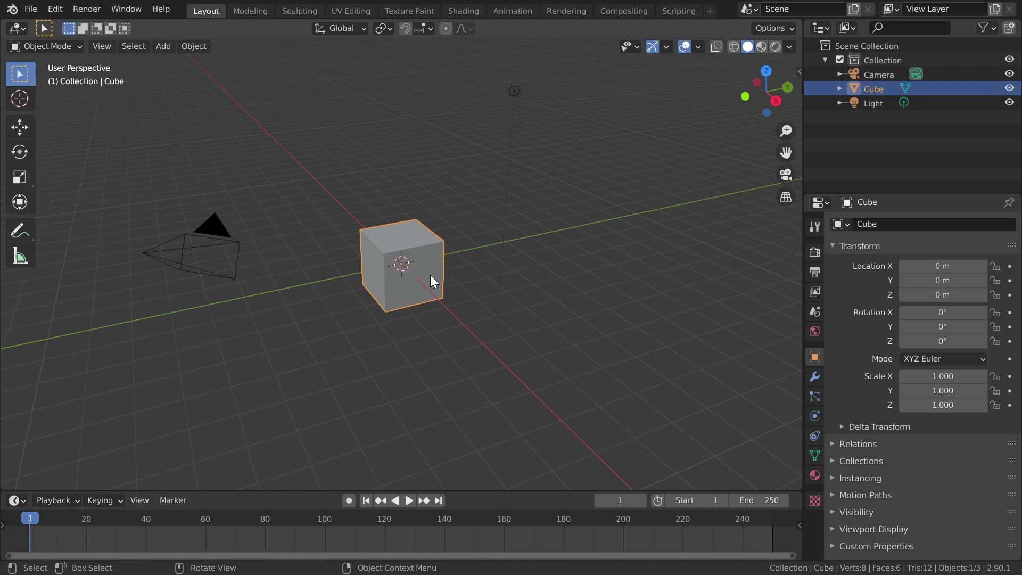
key(Delete)
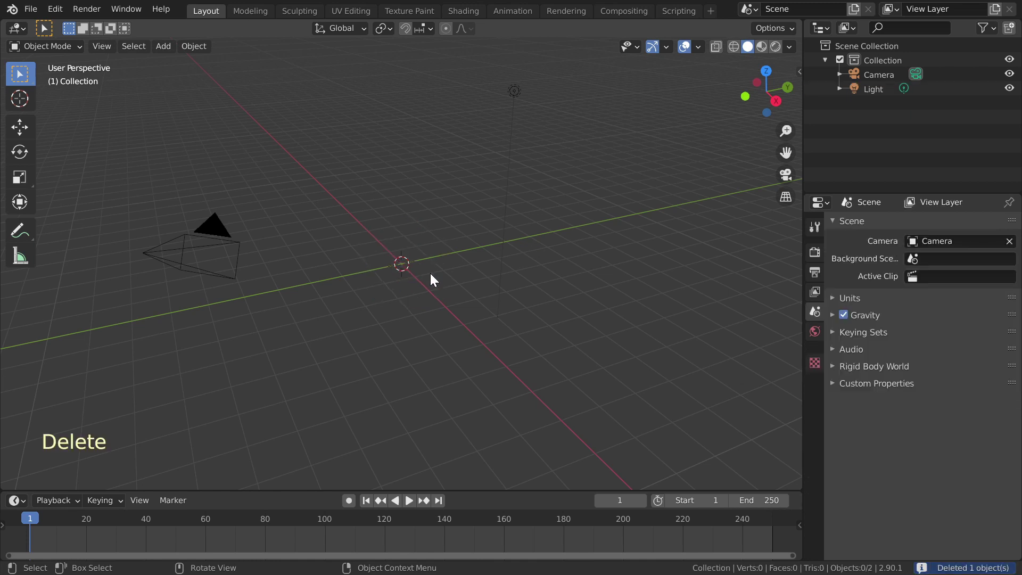
key(ctrl+z)
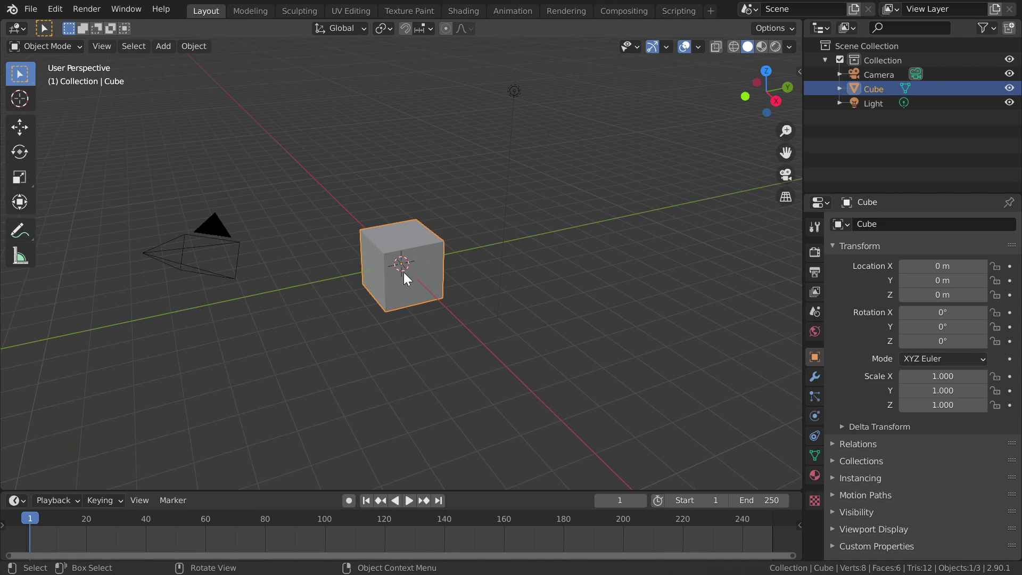
Place the 3D cursor on the grid beside the cube, then snap it back with Cursor to Selected
click(20, 98)
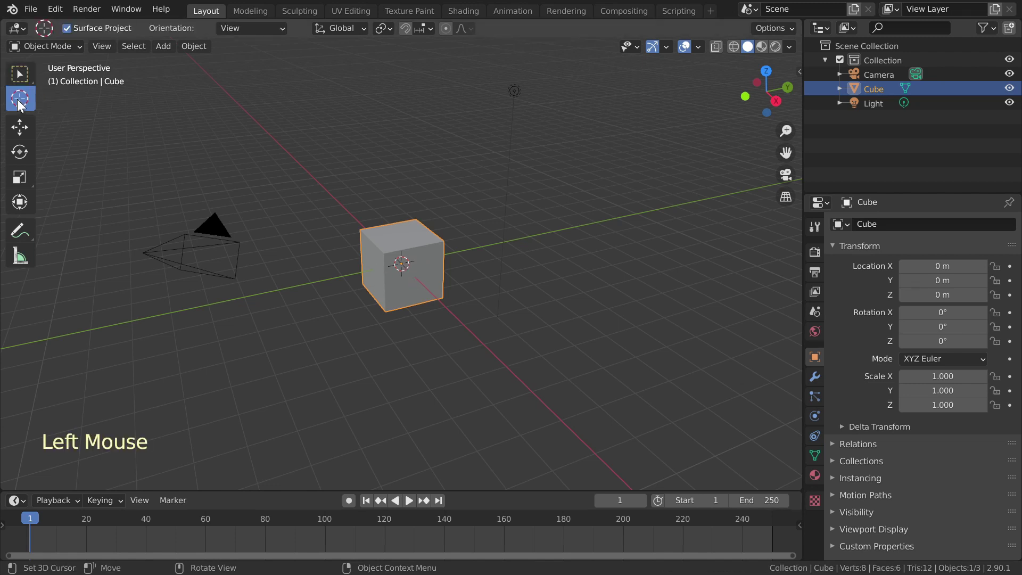
click(287, 314)
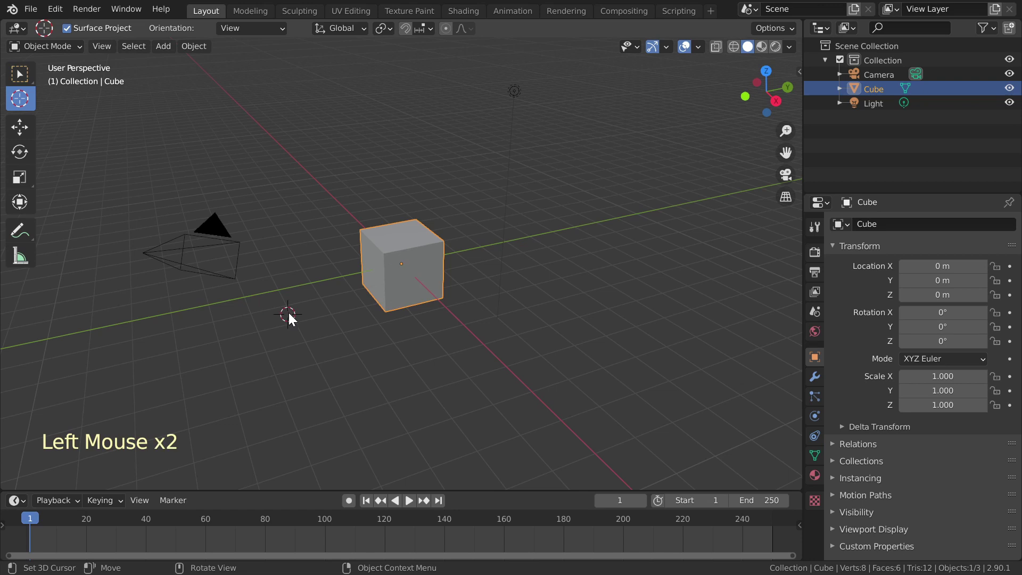
right_click(408, 286)
mouse_move(409, 285)
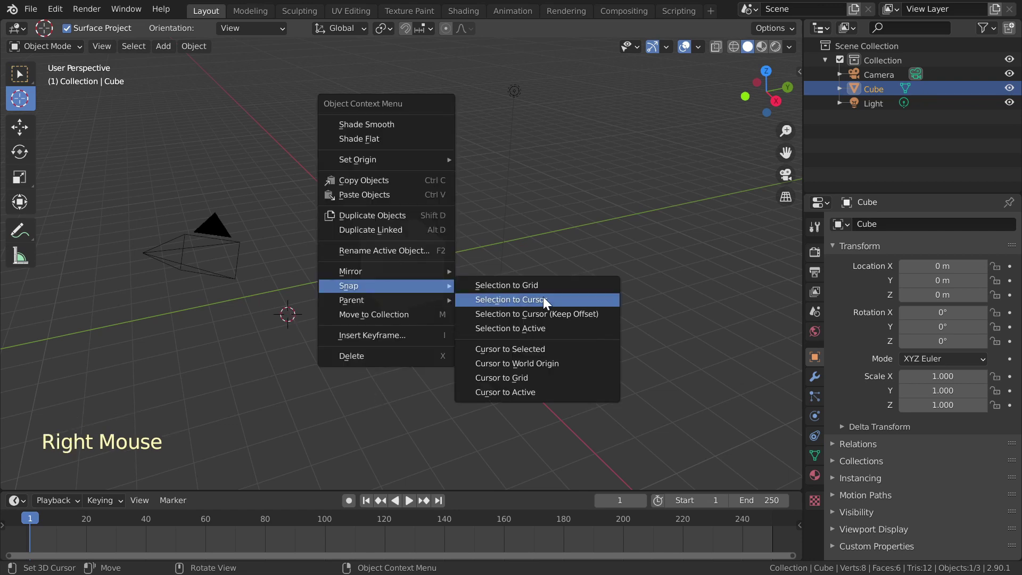
click(545, 349)
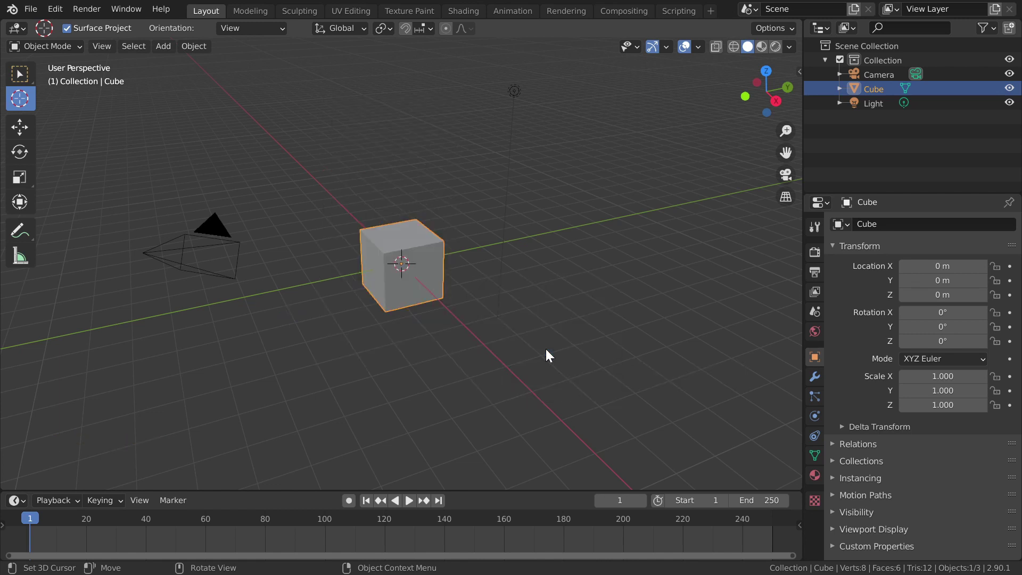
Orbit the view around the cube, then zoom in and out with the mouse wheel
middle_drag(548, 356, 582, 429)
scroll(582, 429, up, 4)
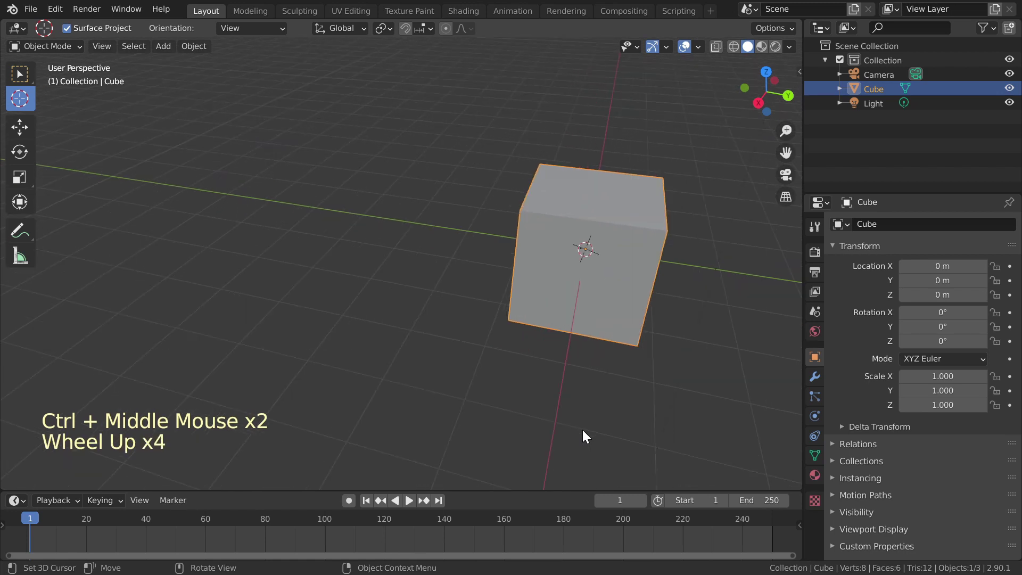
scroll(582, 429, down, 3)
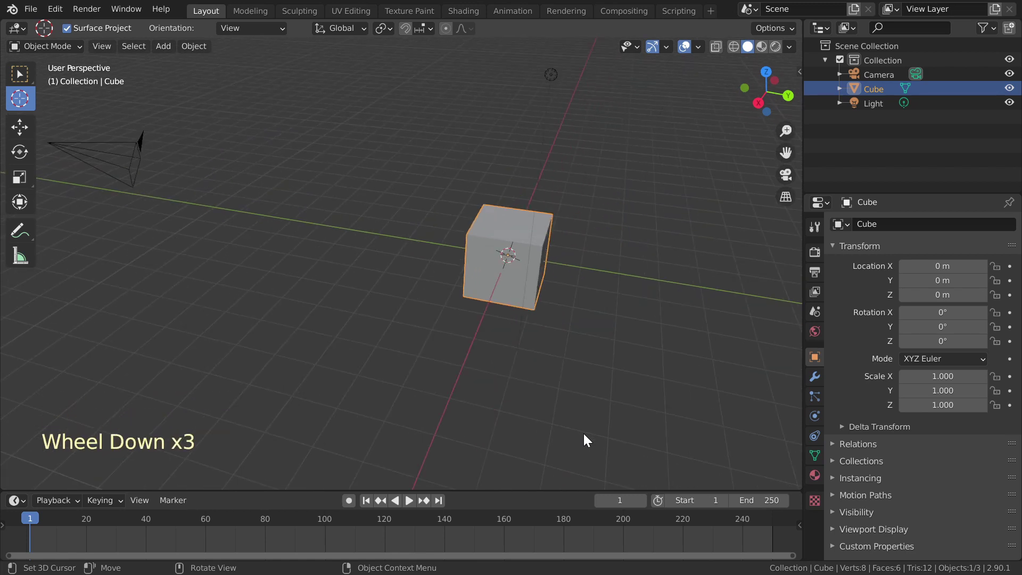
Check front, right and top views, toggle top perspective/orthographic, then look through the camera
key(KP_1)
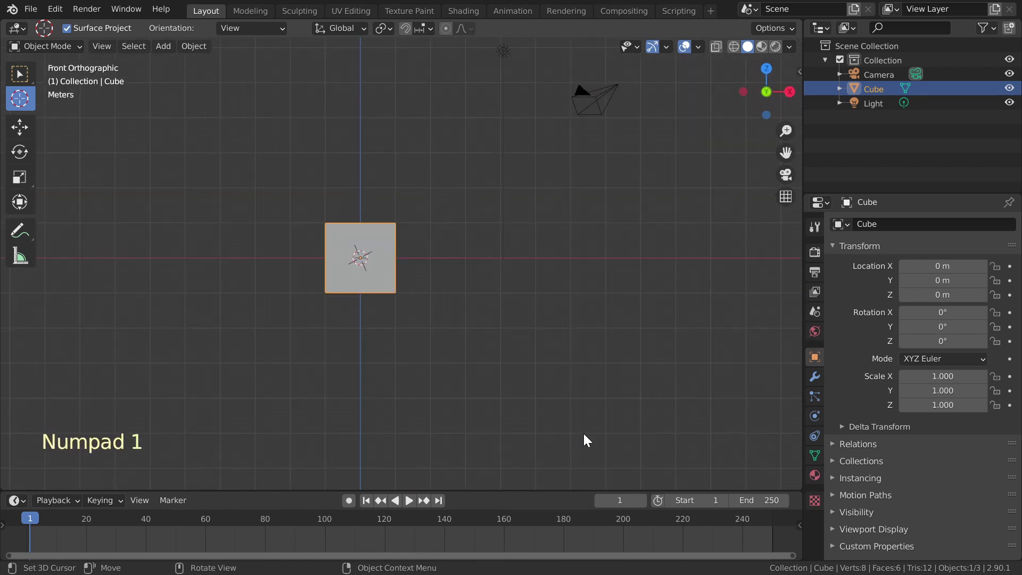
key(KP_3)
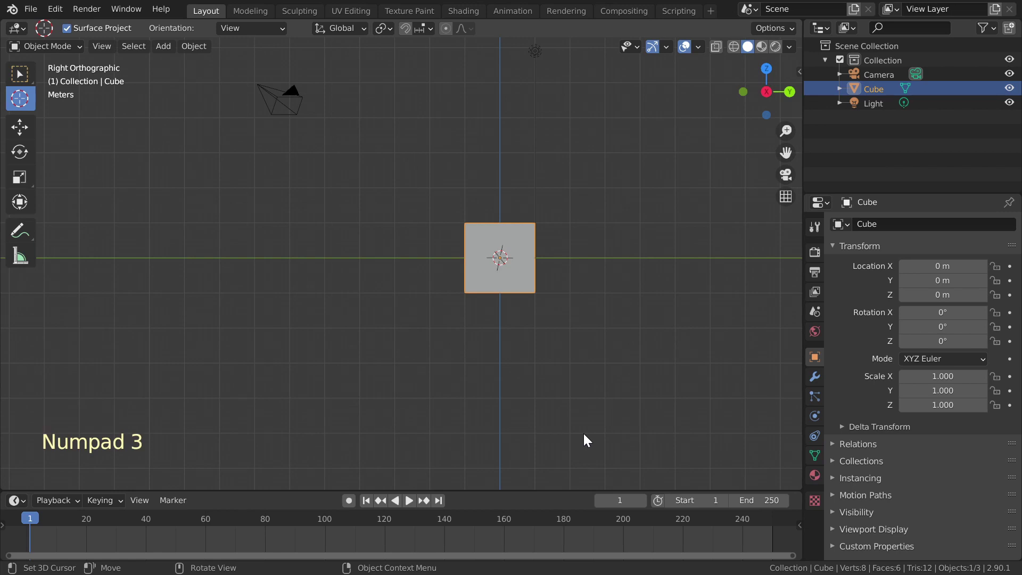
key(KP_7)
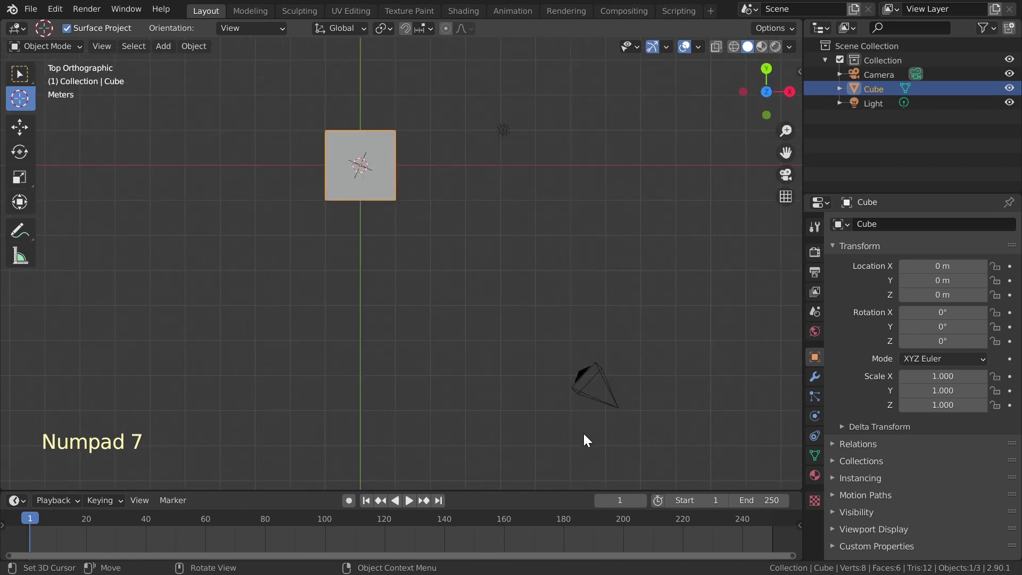
key(KP_5)
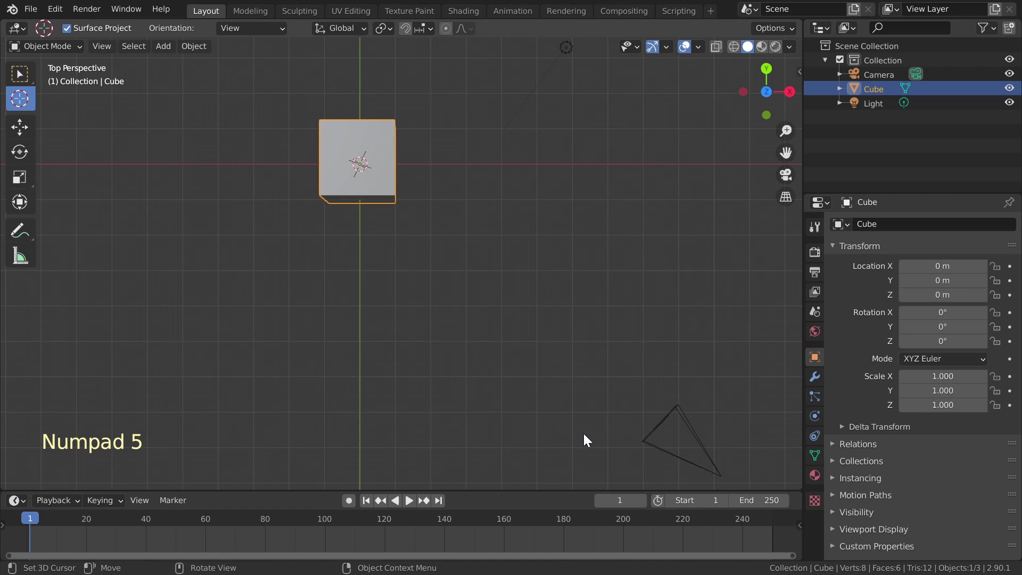
key(KP_5)
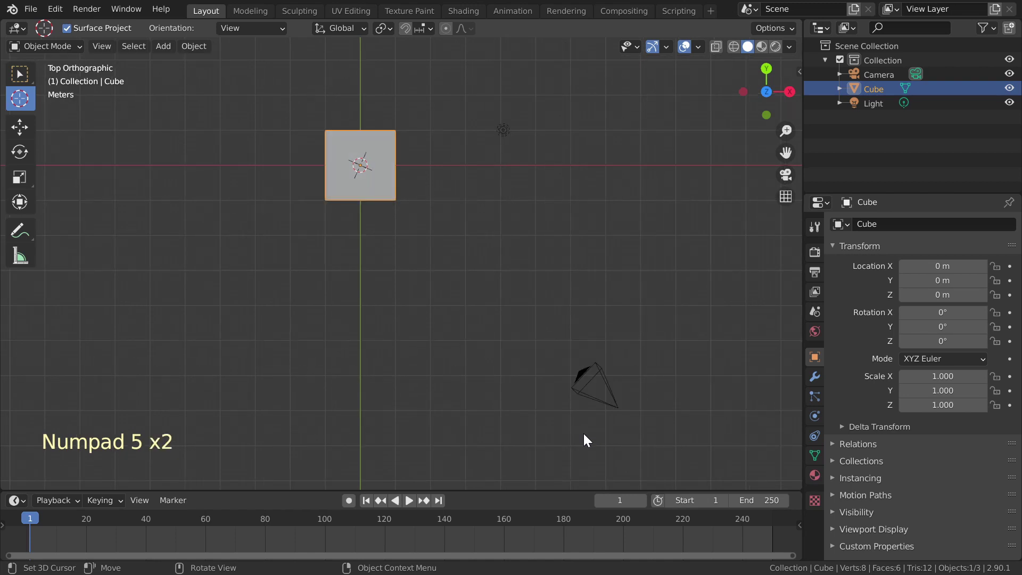
key(KP_0)
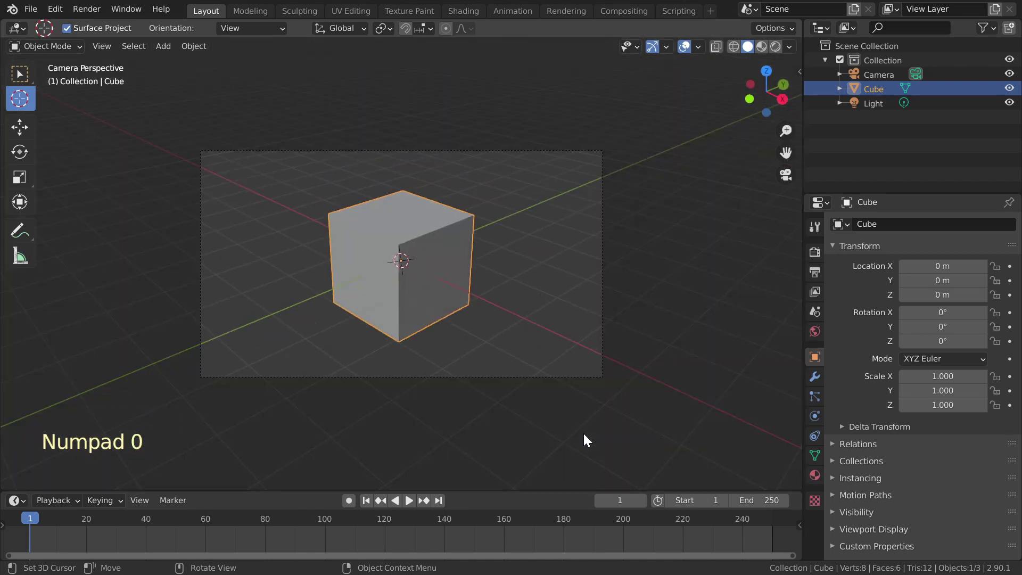